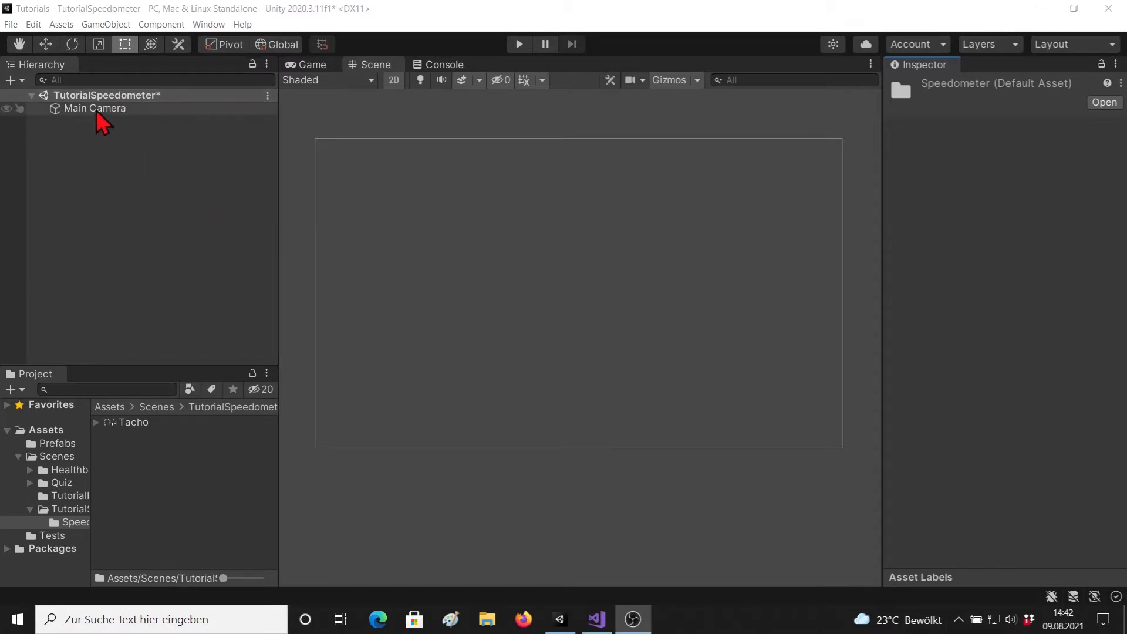
# Step: Set the Tacho texture's sprite mode to Multiple
pyautogui.click(120, 421)
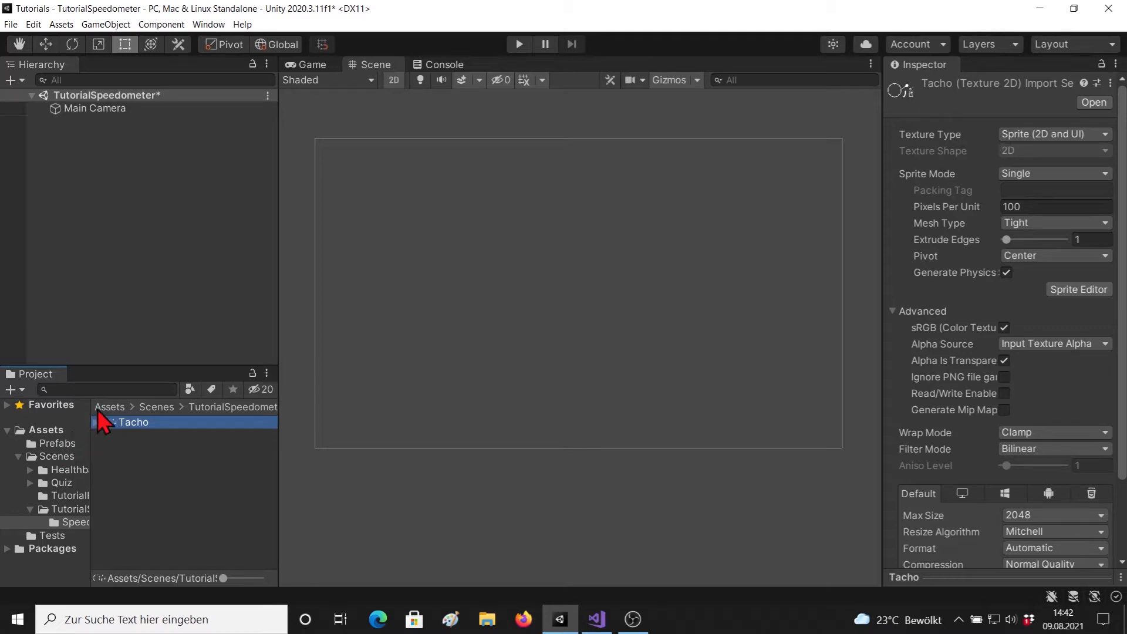
pyautogui.moveTo(612, 0); pyautogui.dragTo(563, 293)
pyautogui.moveTo(635, 292); pyautogui.dragTo(663, 490)
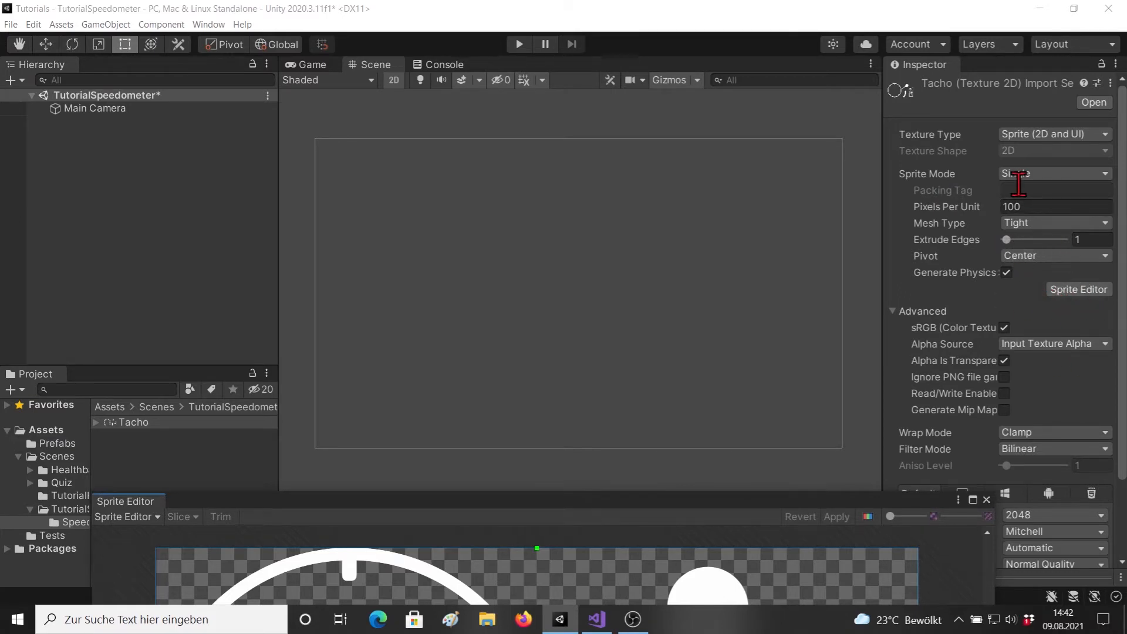
pyautogui.click(1052, 176)
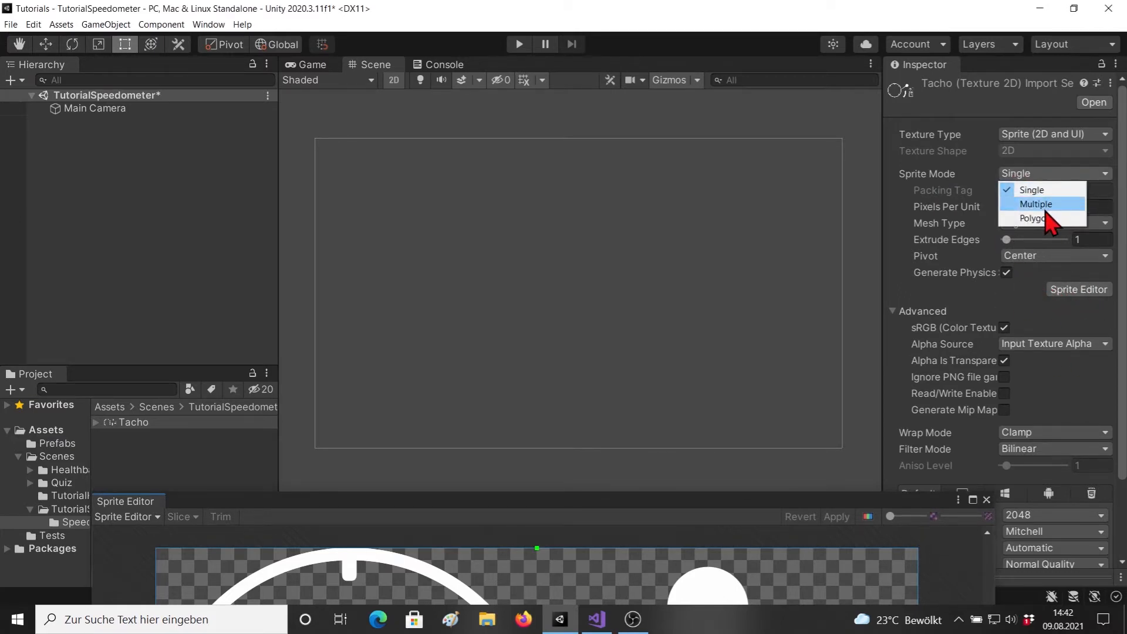
pyautogui.click(1044, 204)
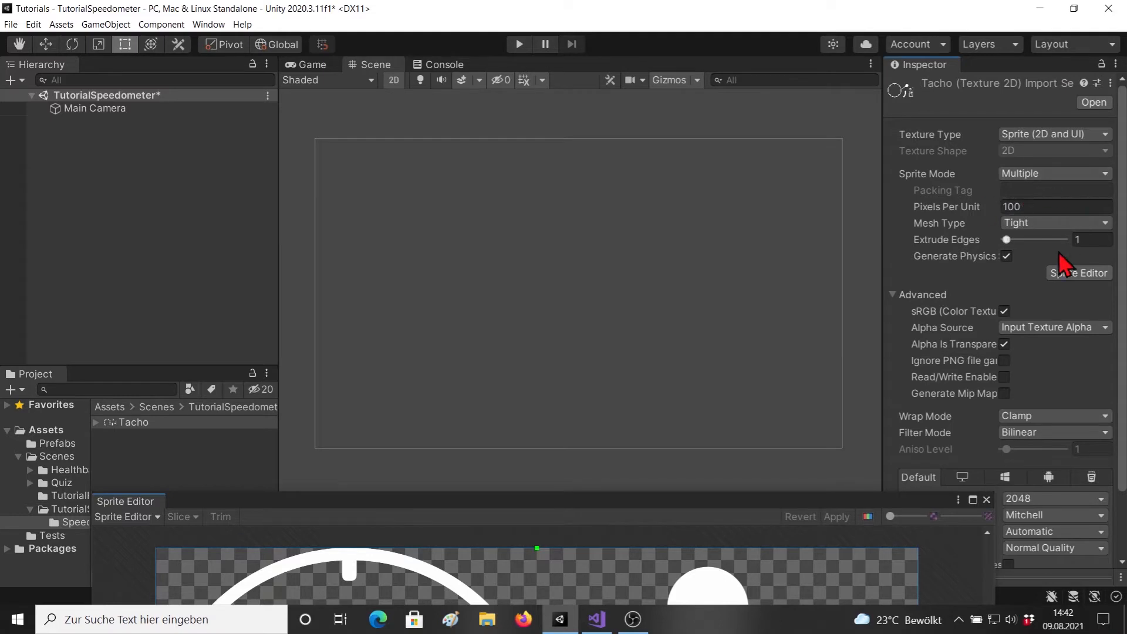
# Step: Apply the Tacho import settings and open the texture in a maximized Sprite Editor
pyautogui.click(1096, 274)
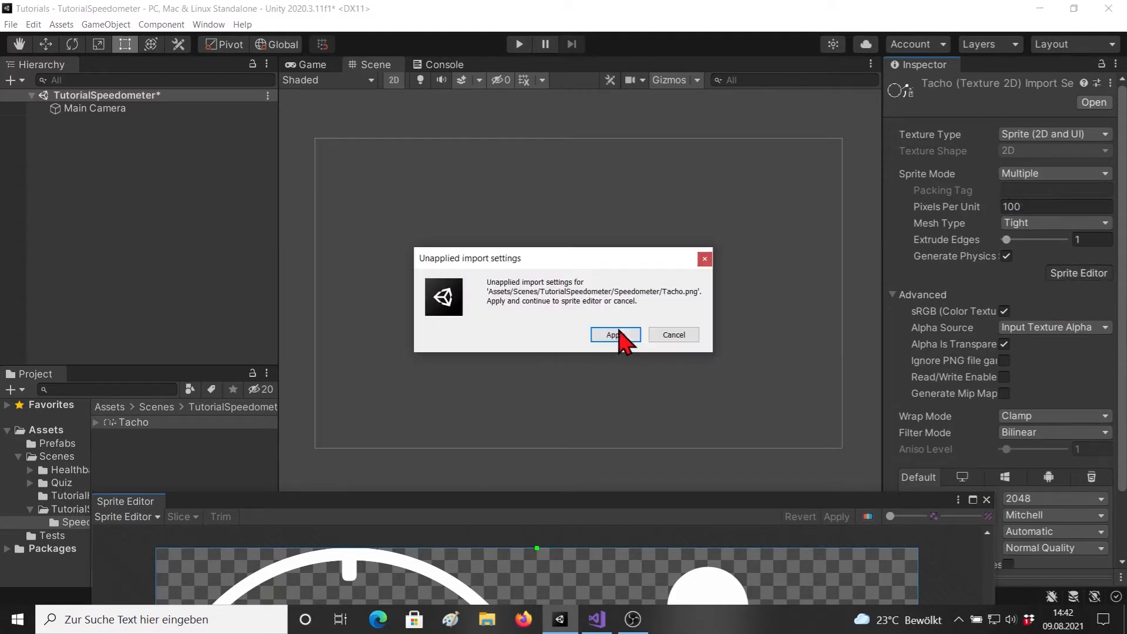
pyautogui.click(604, 336)
pyautogui.moveTo(678, 503); pyautogui.dragTo(716, 77)
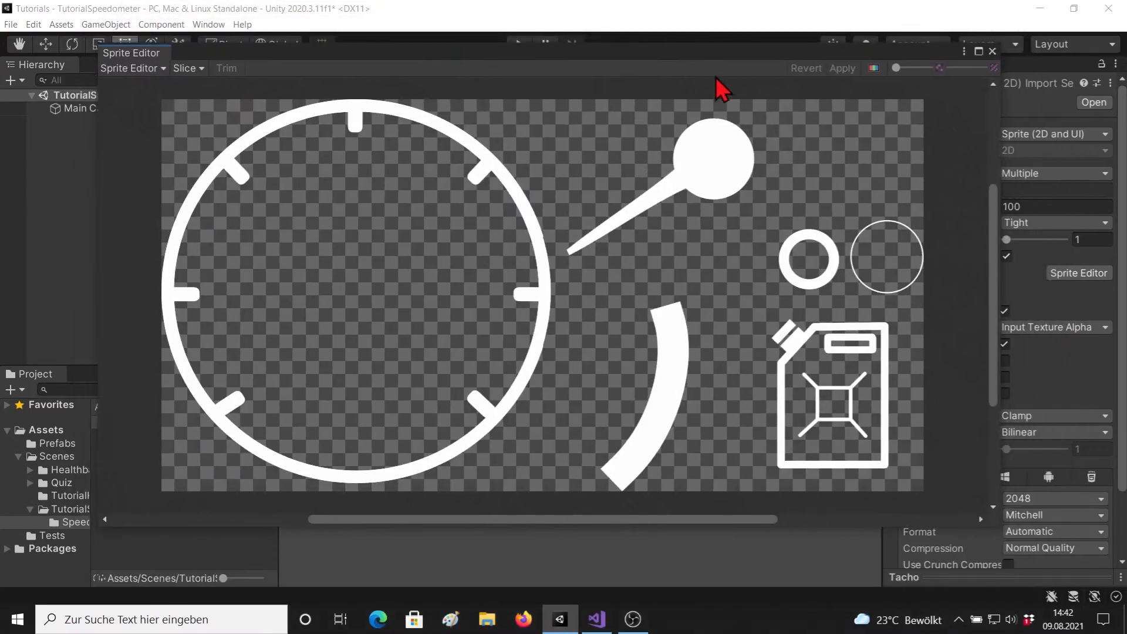
pyautogui.click(979, 51)
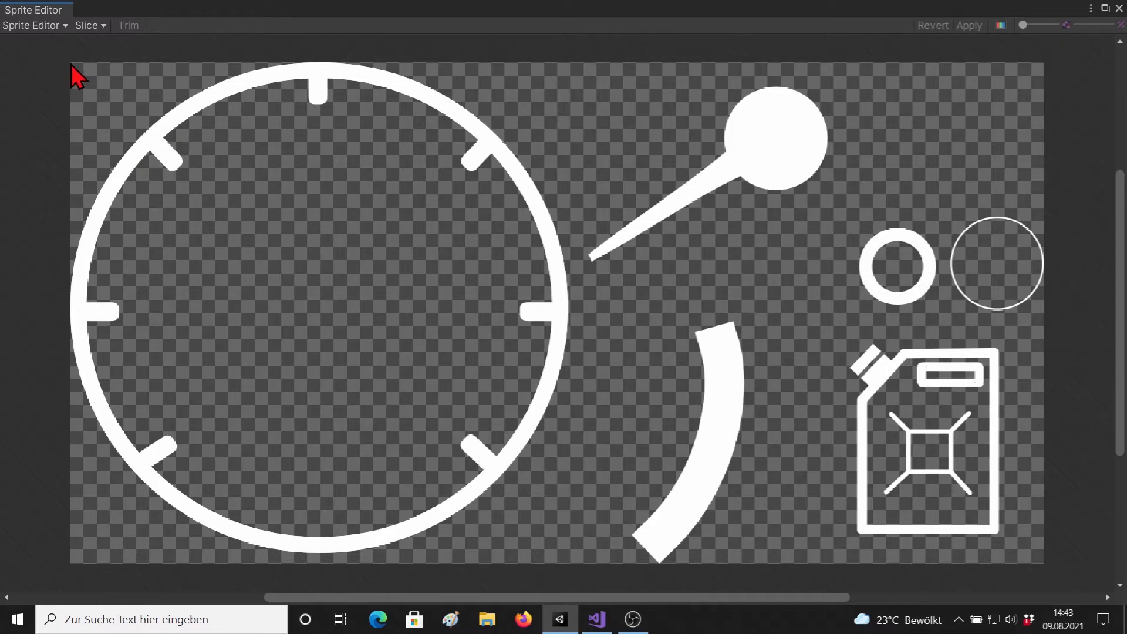
# Step: Outline the dial, needle, curved bar and fuel can as separate sprites, making the fuel can's rectangle about 218 by 272 pixels
pyautogui.moveTo(72, 65); pyautogui.dragTo(571, 556)
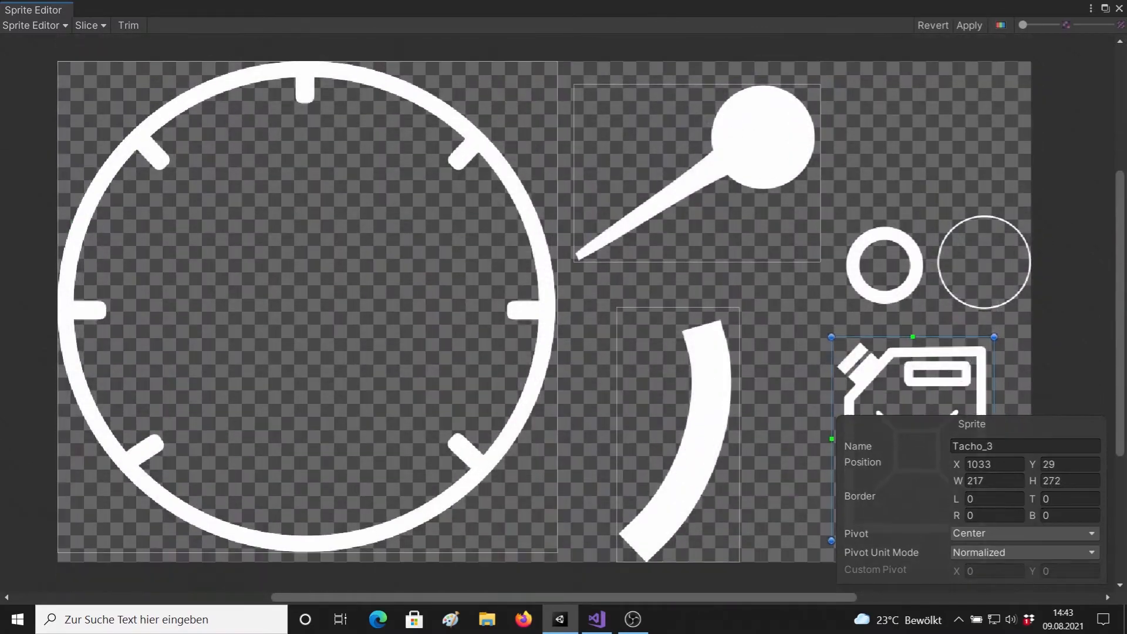
pyautogui.moveTo(1120, 347); pyautogui.dragTo(1119, 365)
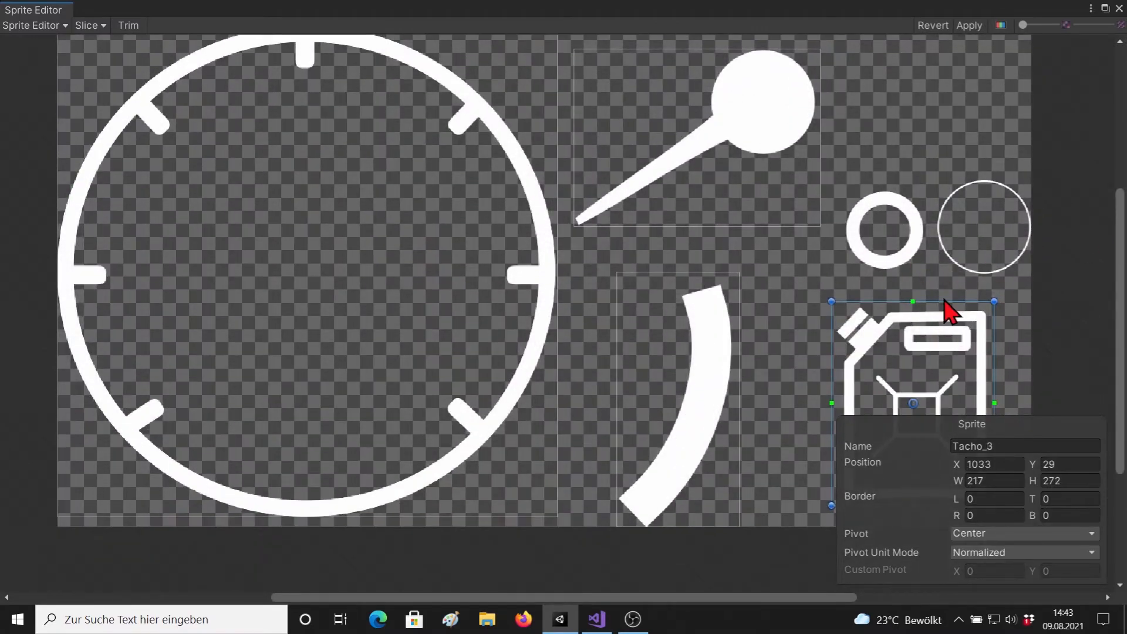
pyautogui.moveTo(1120, 281); pyautogui.dragTo(1120, 315)
pyautogui.moveTo(832, 294)
pyautogui.mouseDown()
pyautogui.moveTo(852, 296)
pyautogui.moveTo(830, 288)
pyautogui.mouseUp()
pyautogui.scroll(1, 872, 279)
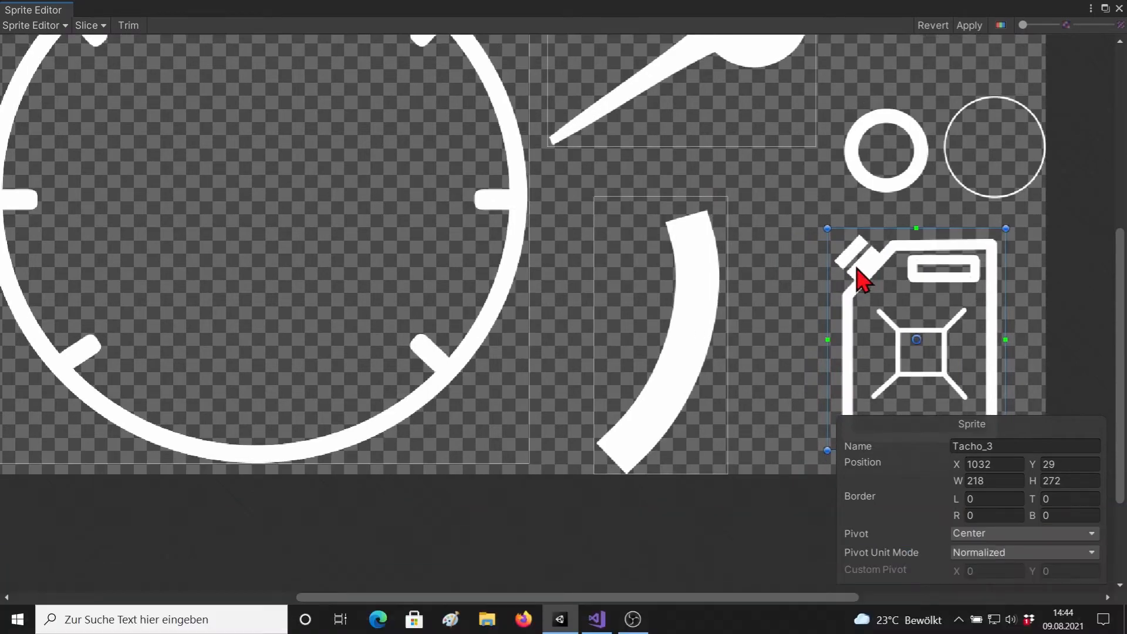
pyautogui.moveTo(1120, 286); pyautogui.dragTo(1120, 215)
# Step: Place the needle sprite's custom pivot in its round head at about X 0.772, Y 0.687, and apply the sprite changes
pyautogui.click(325, 311)
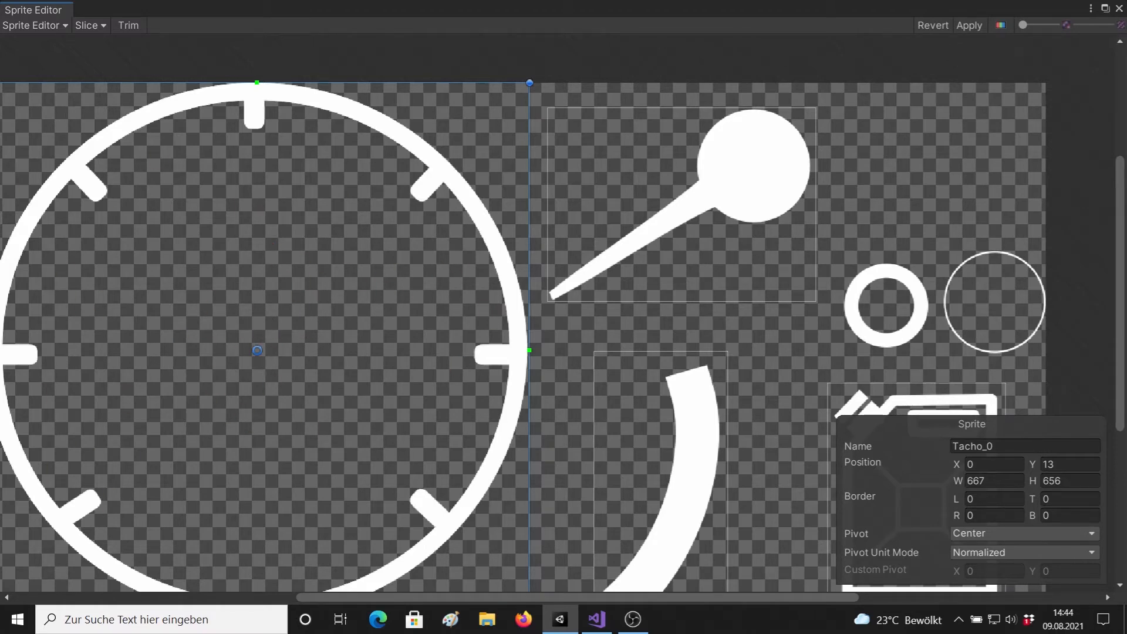
pyautogui.click(756, 168)
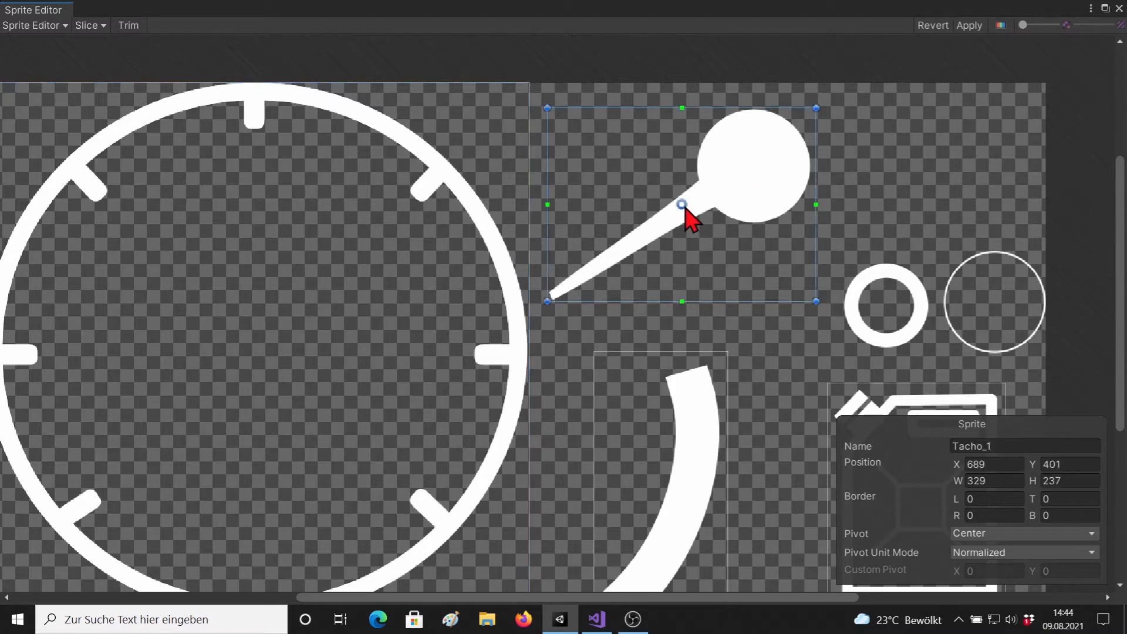
pyautogui.moveTo(684, 207); pyautogui.dragTo(757, 168)
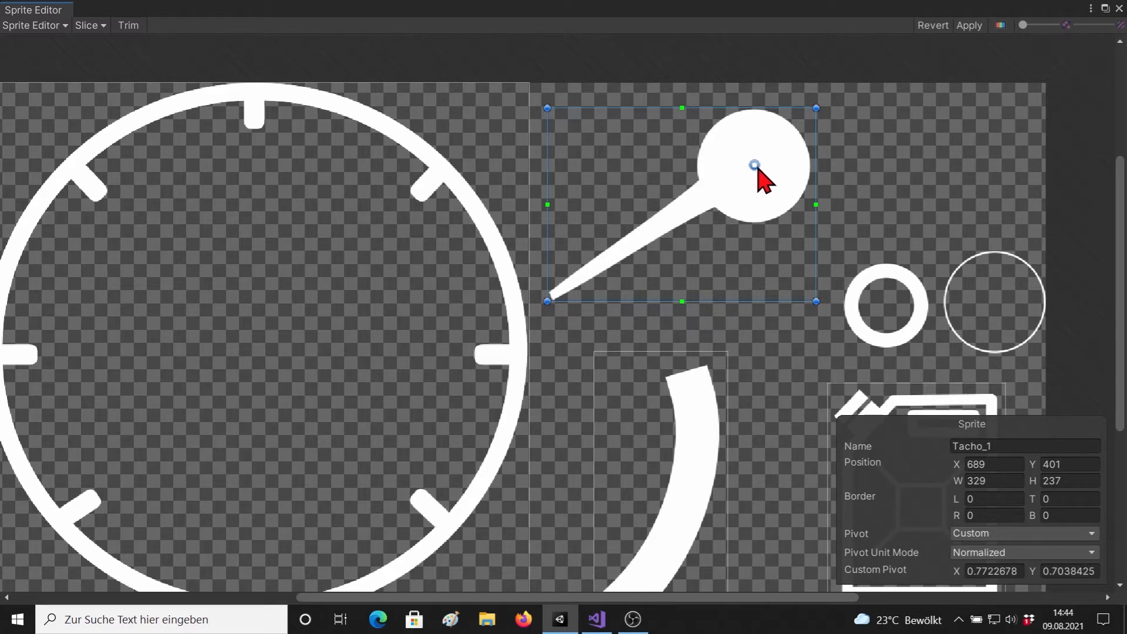
pyautogui.moveTo(755, 171); pyautogui.dragTo(756, 174)
pyautogui.moveTo(756, 174); pyautogui.dragTo(756, 173)
pyautogui.scroll(-1, 1021, 267)
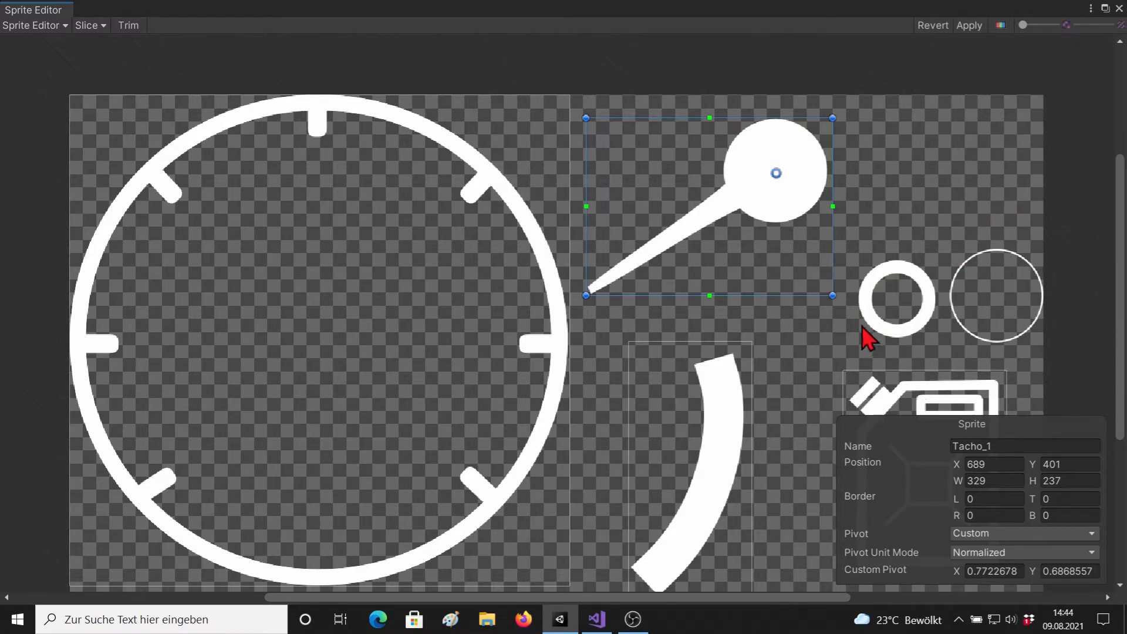
pyautogui.click(974, 26)
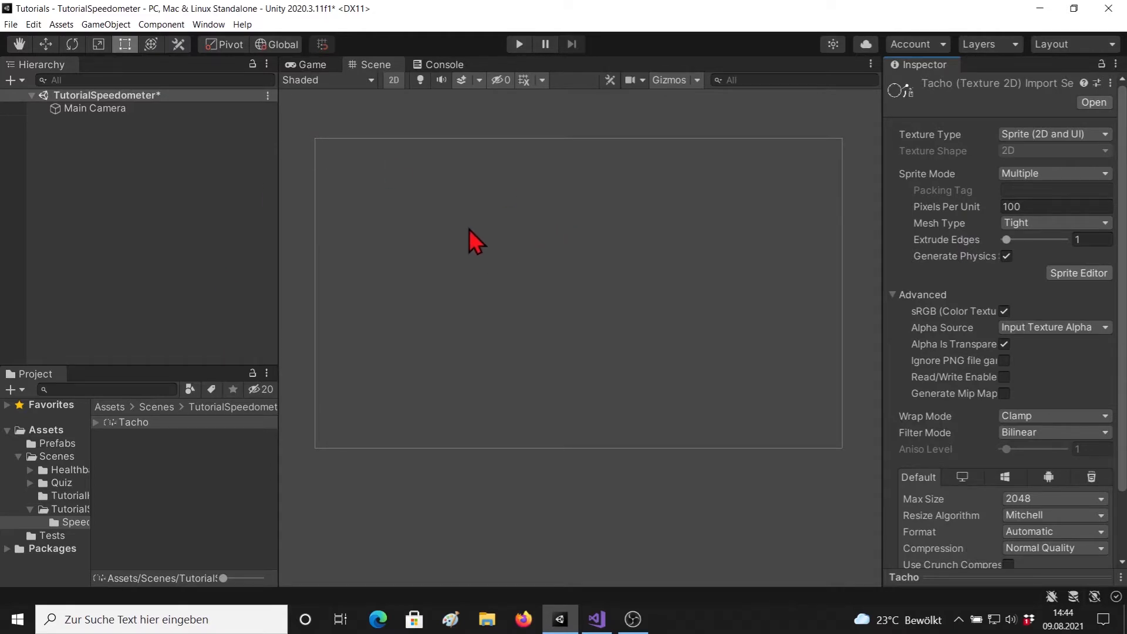
# Step: Add a UI panel to the scene and name it Speedometer
pyautogui.click(106, 24)
pyautogui.moveTo(176, 166)
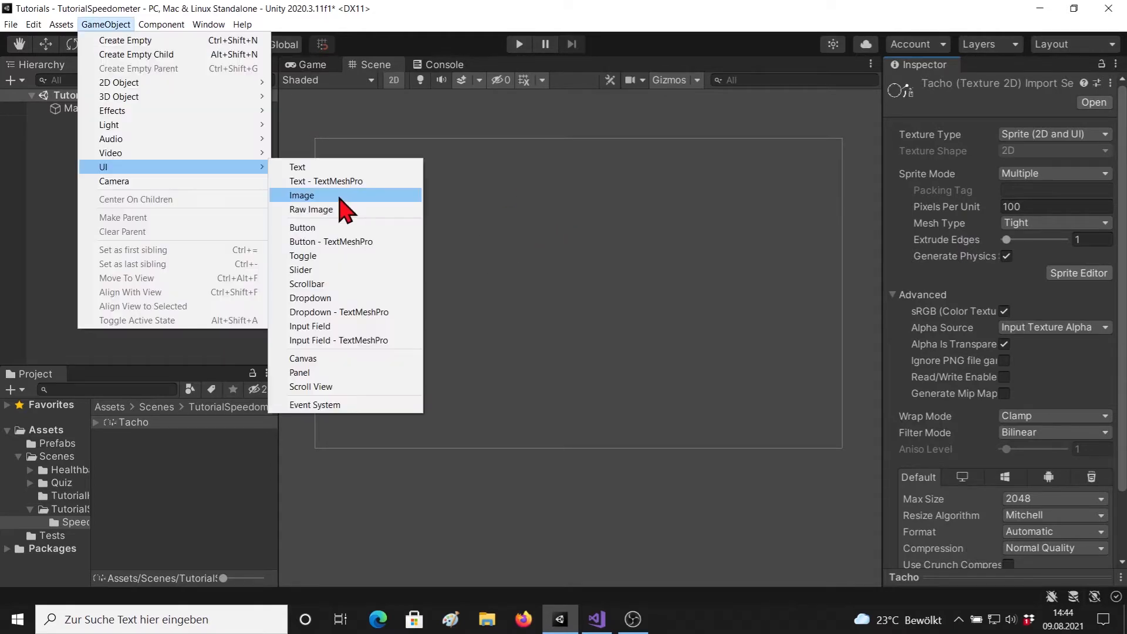
pyautogui.click(334, 385)
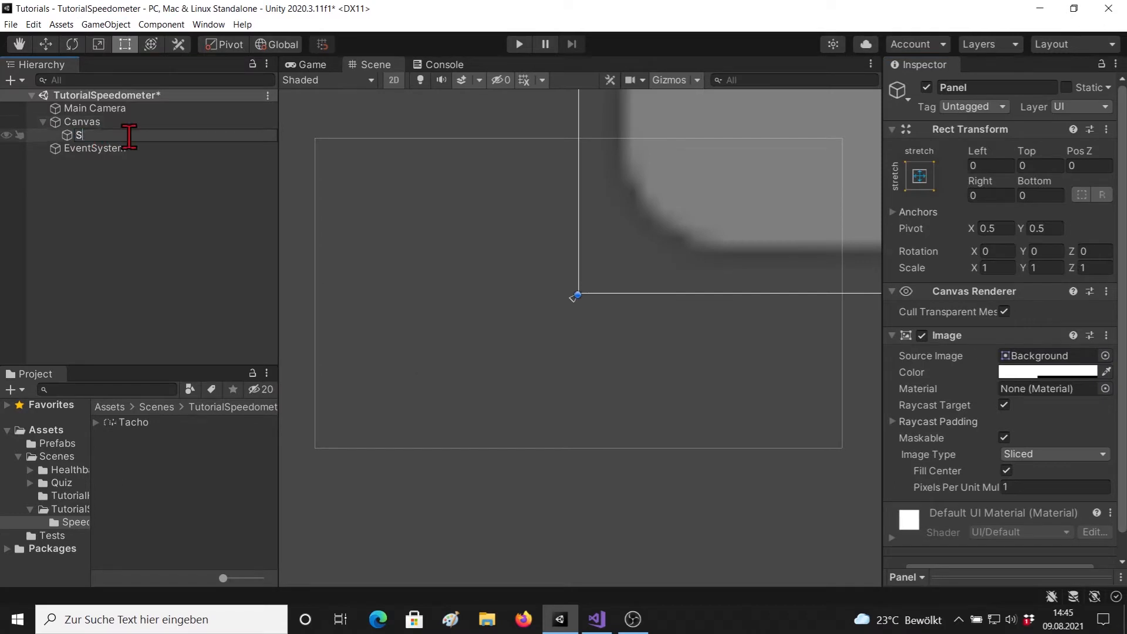
pyautogui.write('Speedometer')
# Step: Add a UI image named Display as a child of the Speedometer panel
pyautogui.rightClick(147, 135)
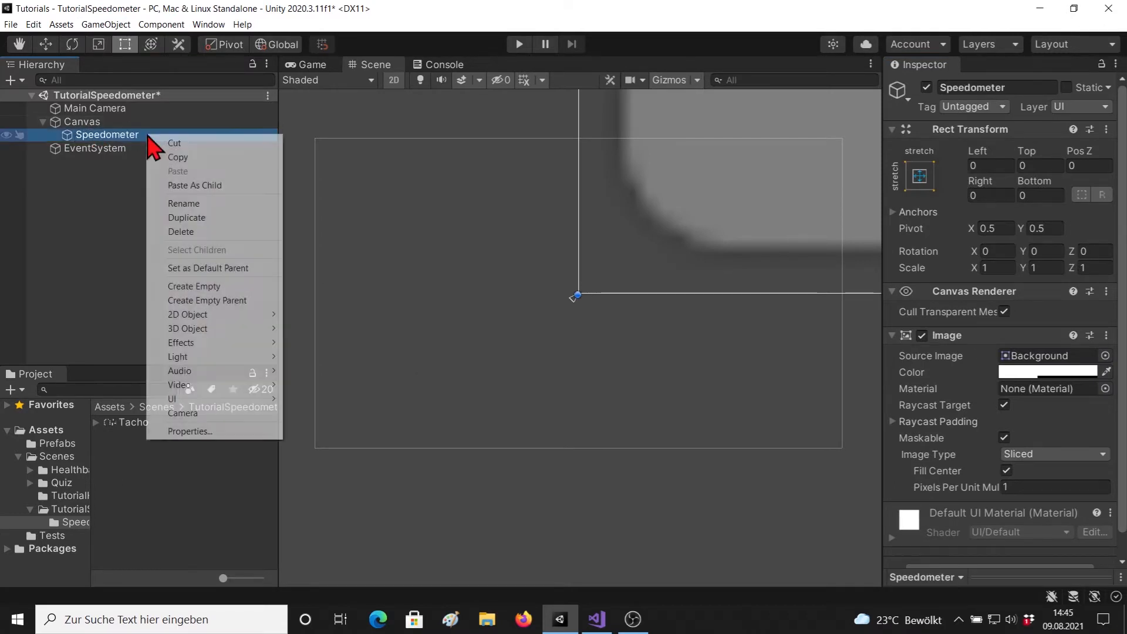
pyautogui.moveTo(213, 401)
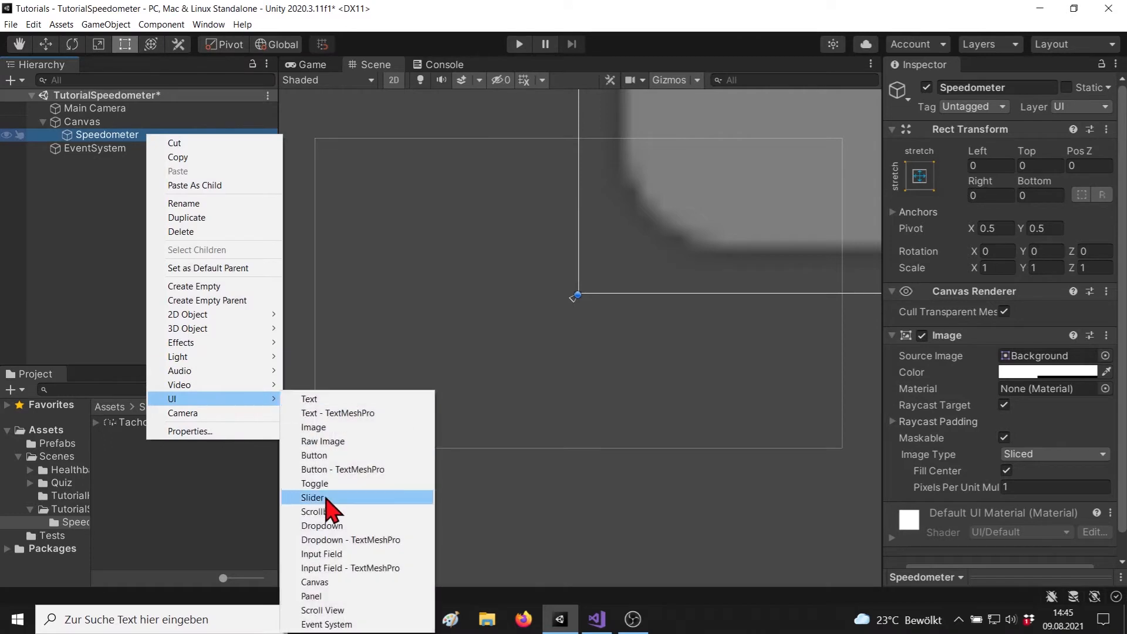
pyautogui.click(329, 429)
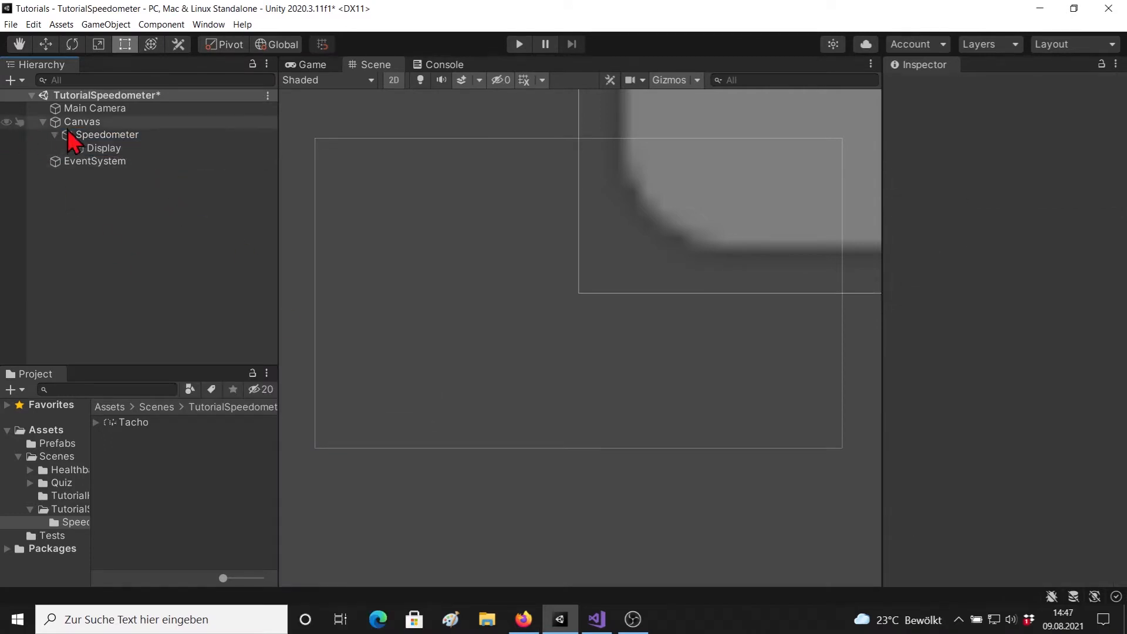
# Step: Add a UI image named Needle as a child of Display
pyautogui.click(103, 151)
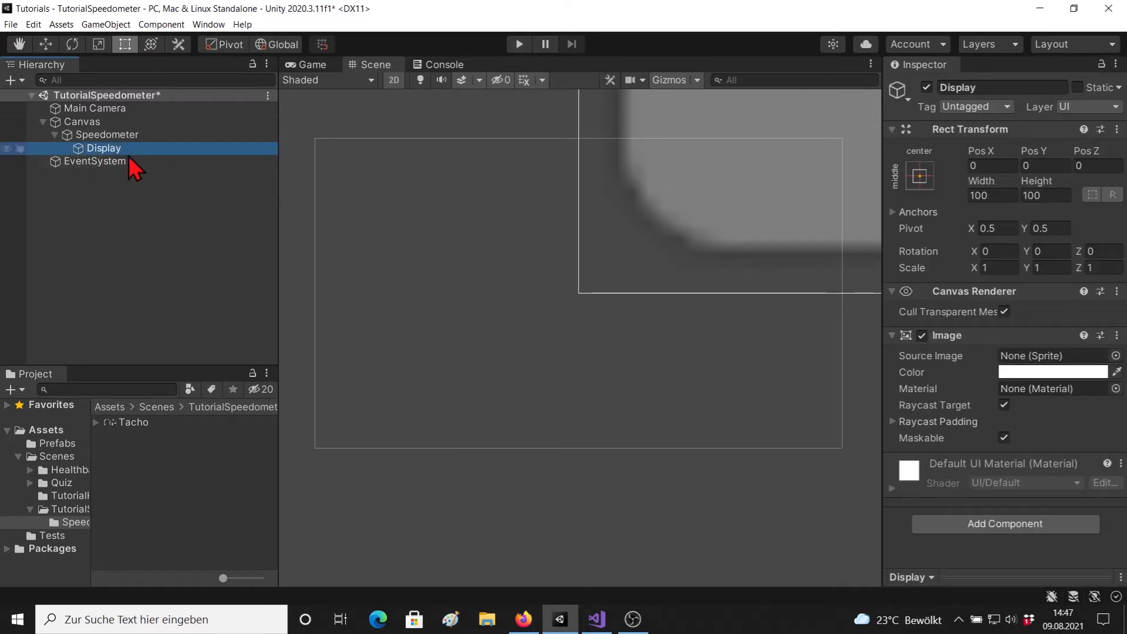
pyautogui.rightClick(161, 148)
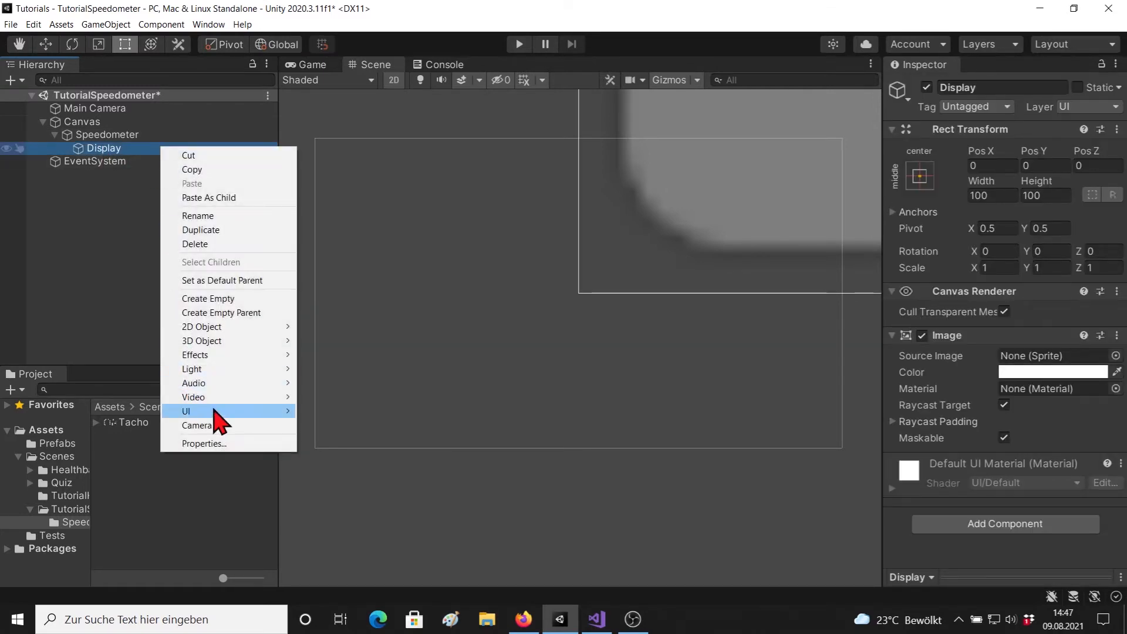
pyautogui.moveTo(214, 412)
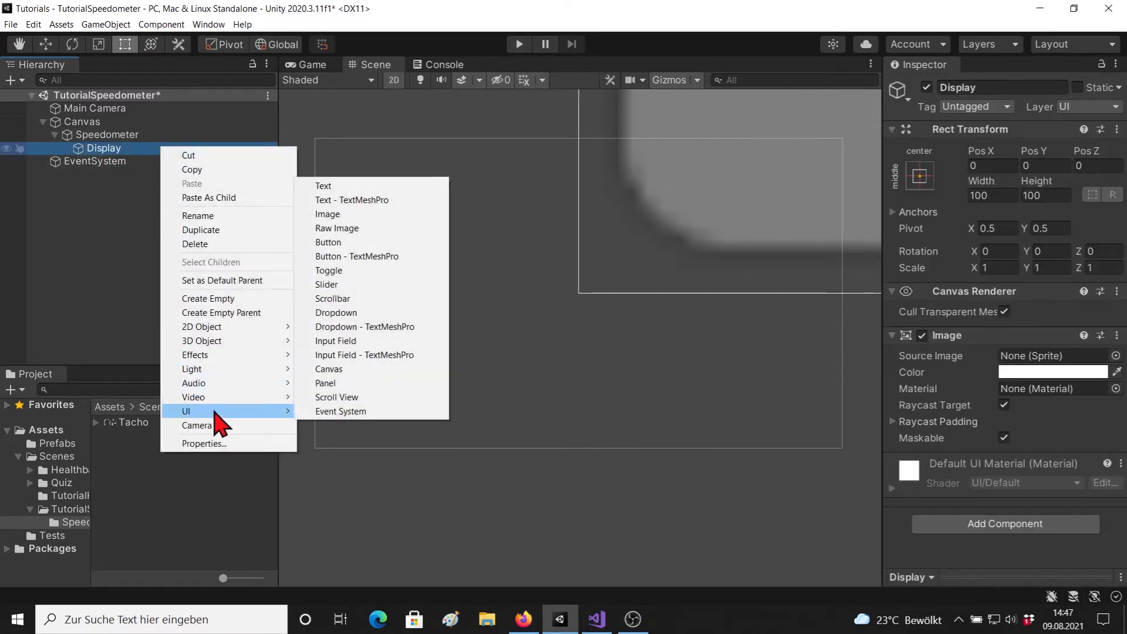
pyautogui.click(351, 215)
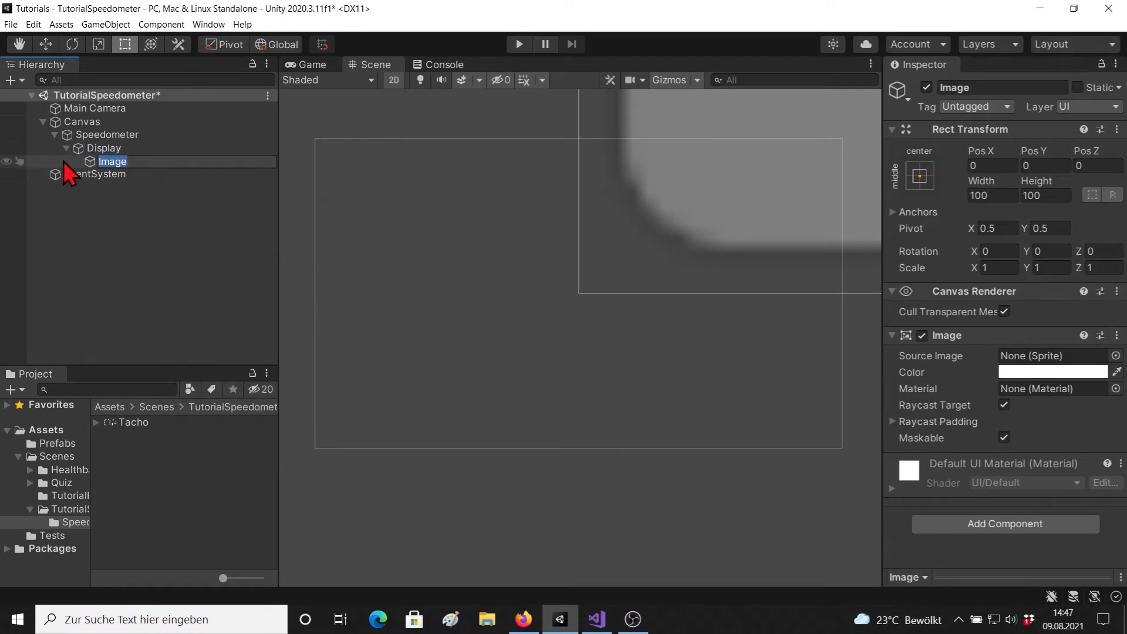
pyautogui.write('Needle')
# Step: Assign the Tacho_0 dial sprite as the source image of Display
pyautogui.click(94, 148)
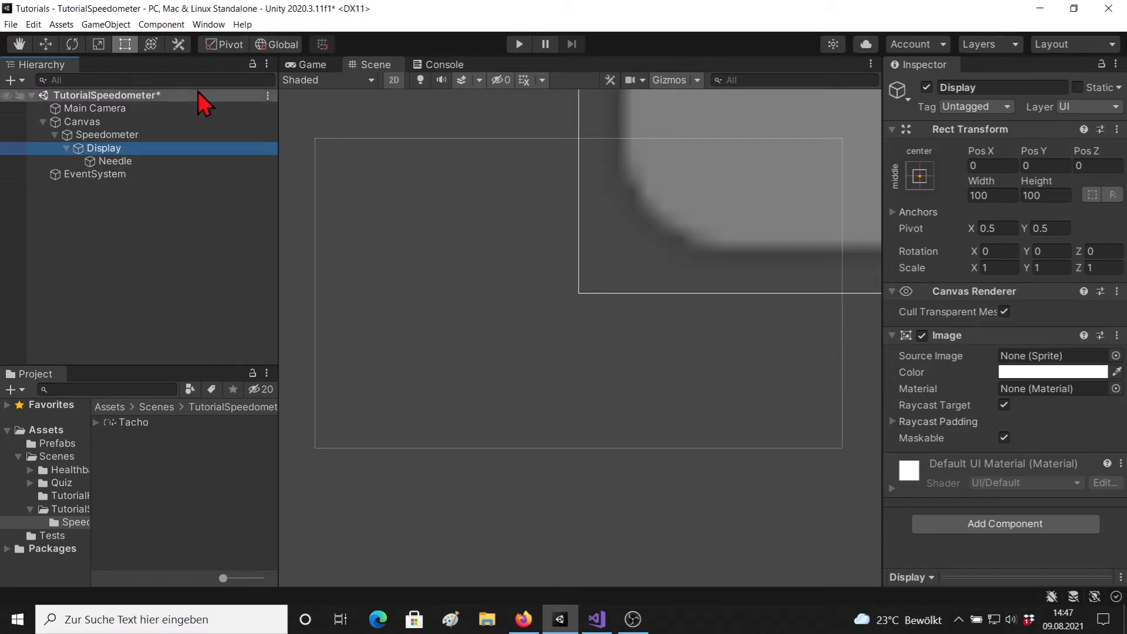
pyautogui.click(96, 422)
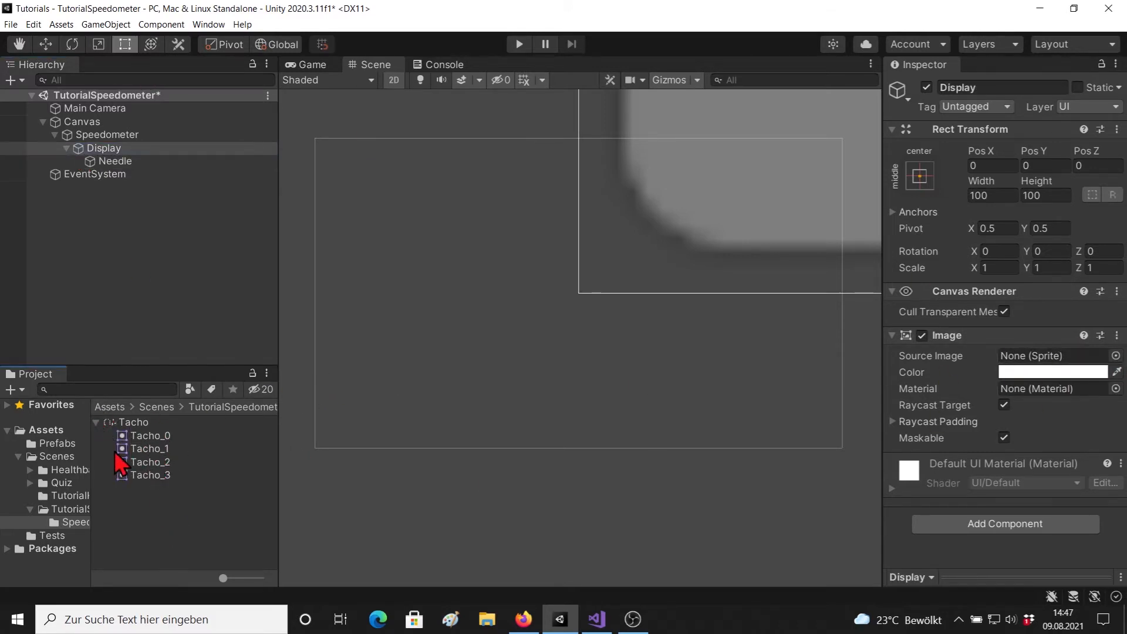
pyautogui.click(1115, 355)
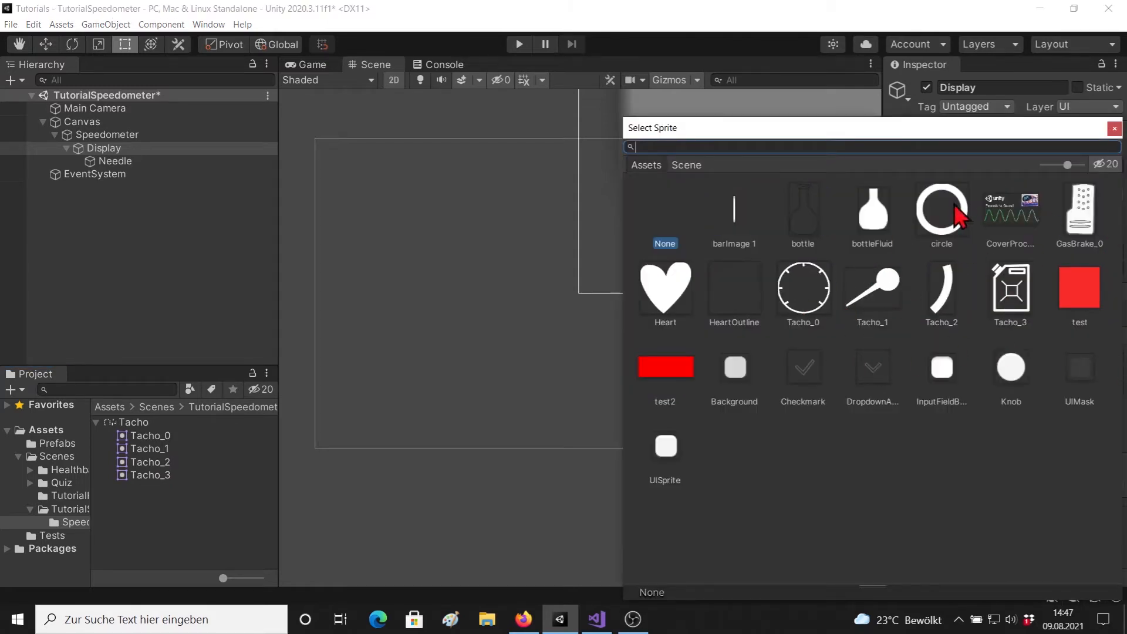
pyautogui.doubleClick(809, 309)
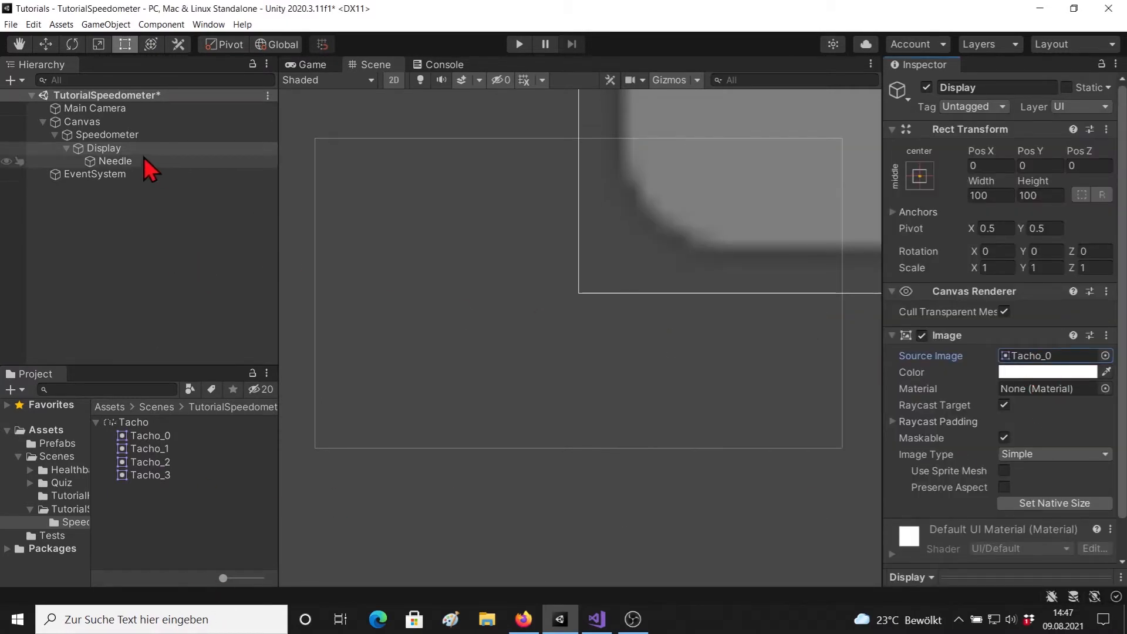
# Step: Assign the Tacho_1 sprite as the source image of Needle
pyautogui.click(121, 160)
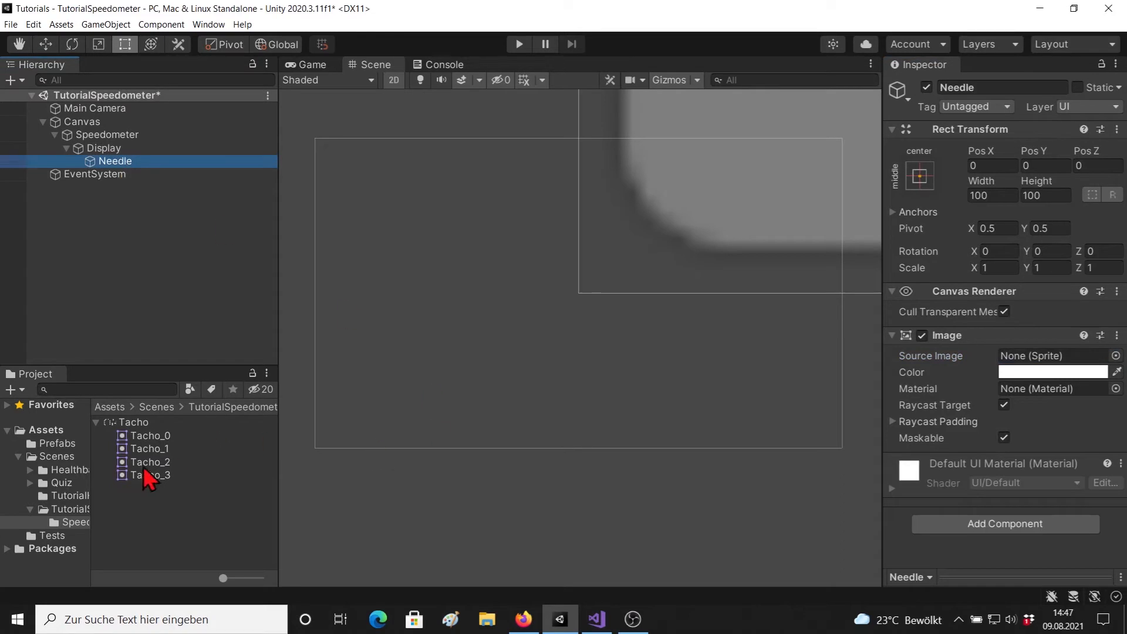
pyautogui.click(1115, 355)
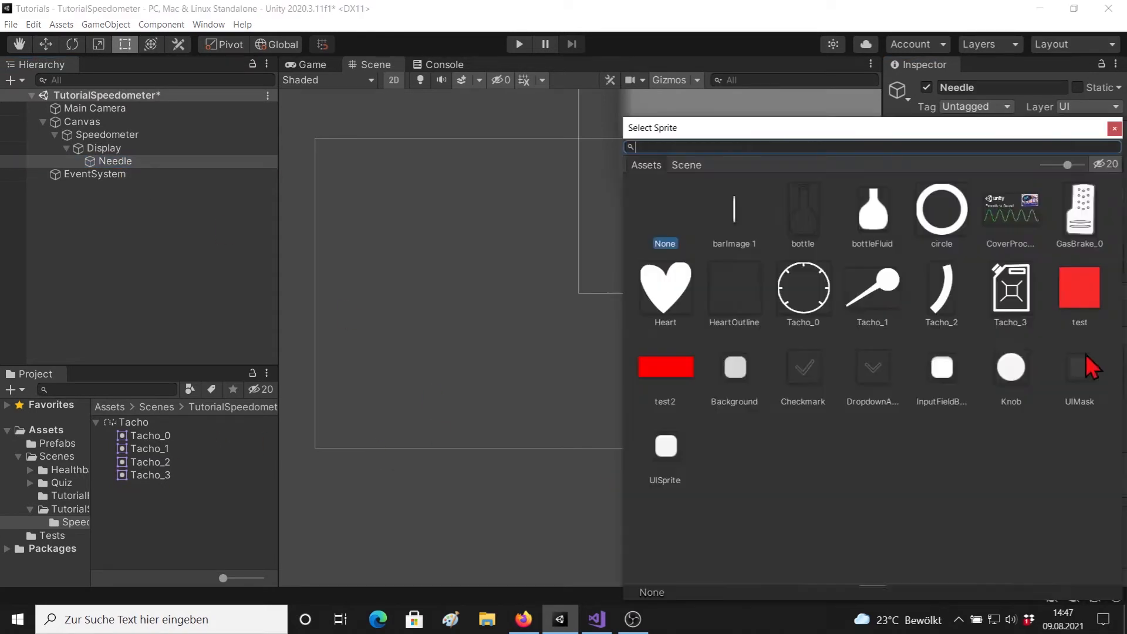
pyautogui.doubleClick(875, 294)
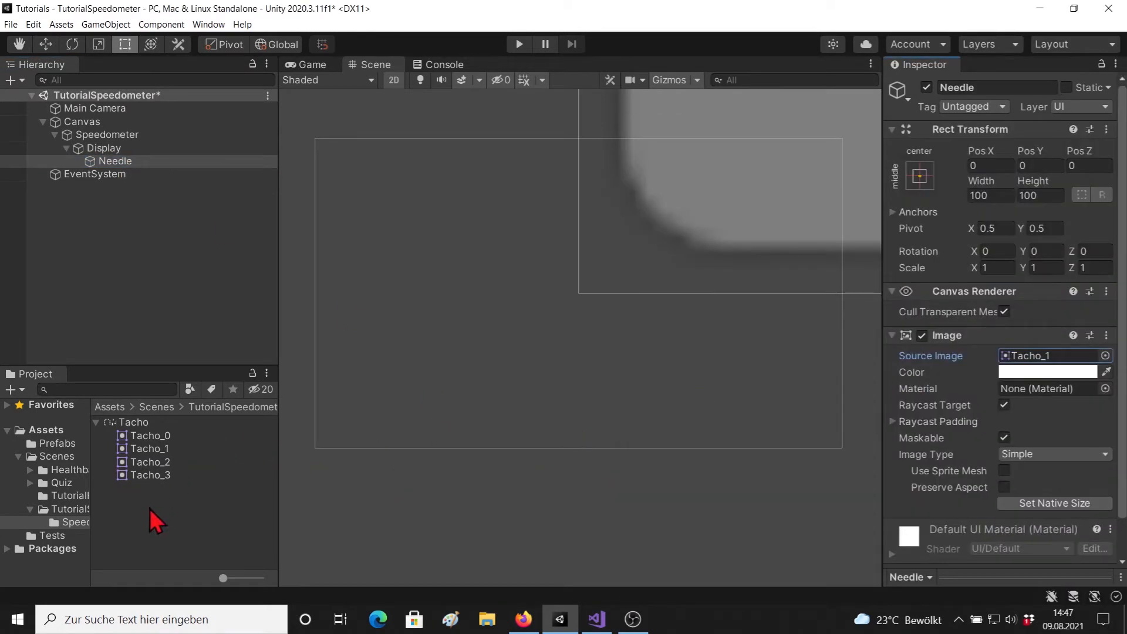
# Step: Set the Canvas render mode to Screen Space - Camera with Main Camera as its render camera
pyautogui.click(102, 123)
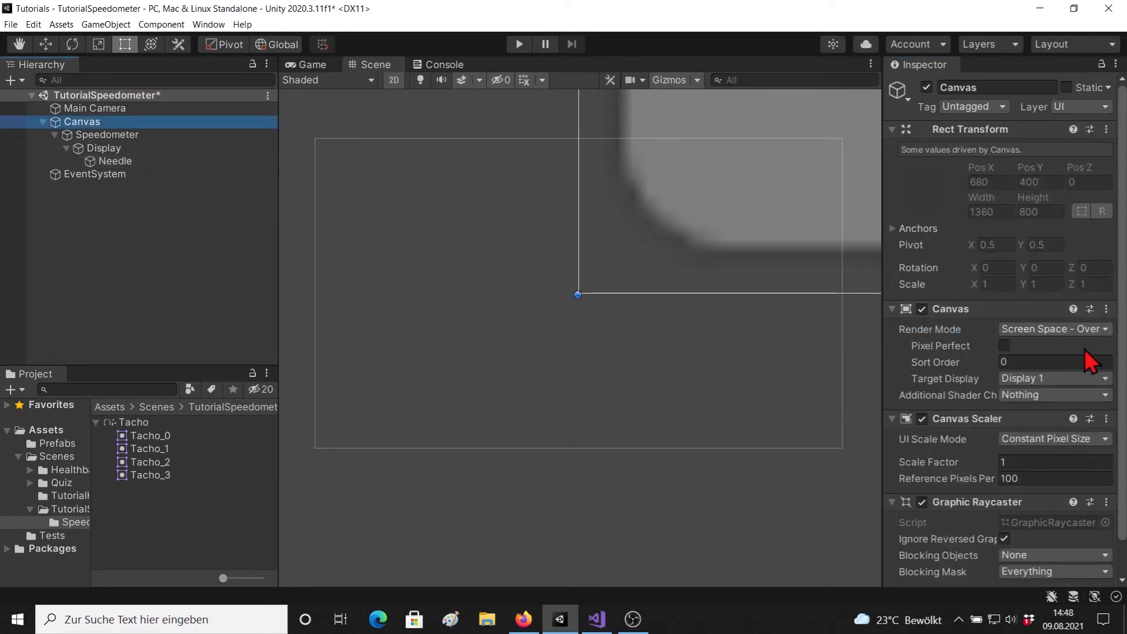
pyautogui.click(1073, 328)
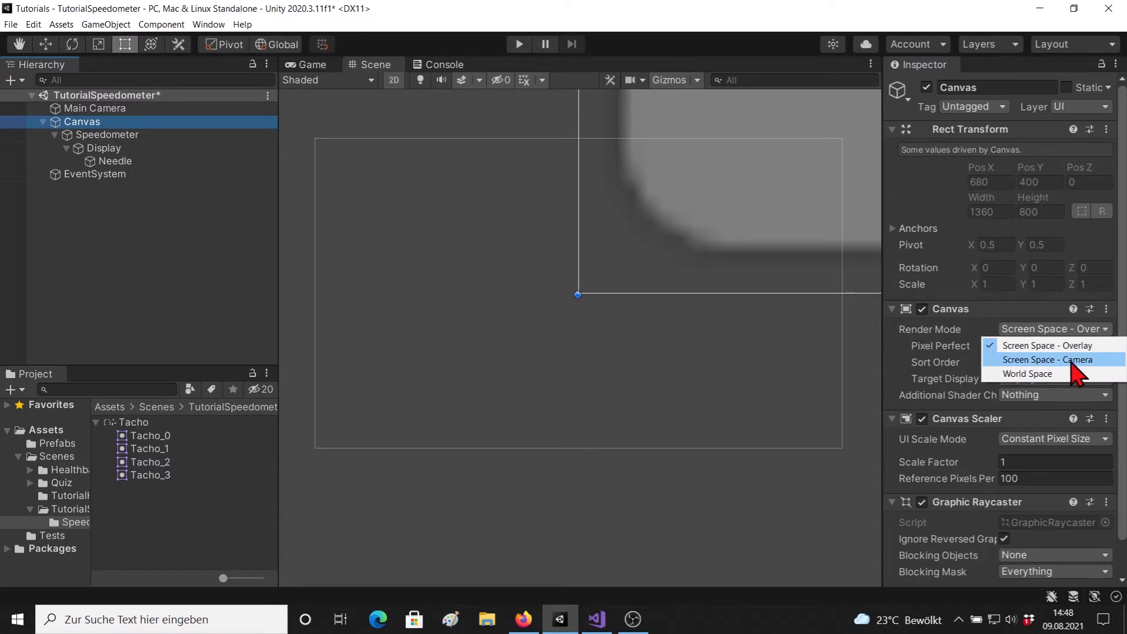
pyautogui.click(1074, 359)
pyautogui.click(119, 110)
pyautogui.moveTo(120, 110); pyautogui.dragTo(1057, 362)
pyautogui.scroll(-2, 601, 294)
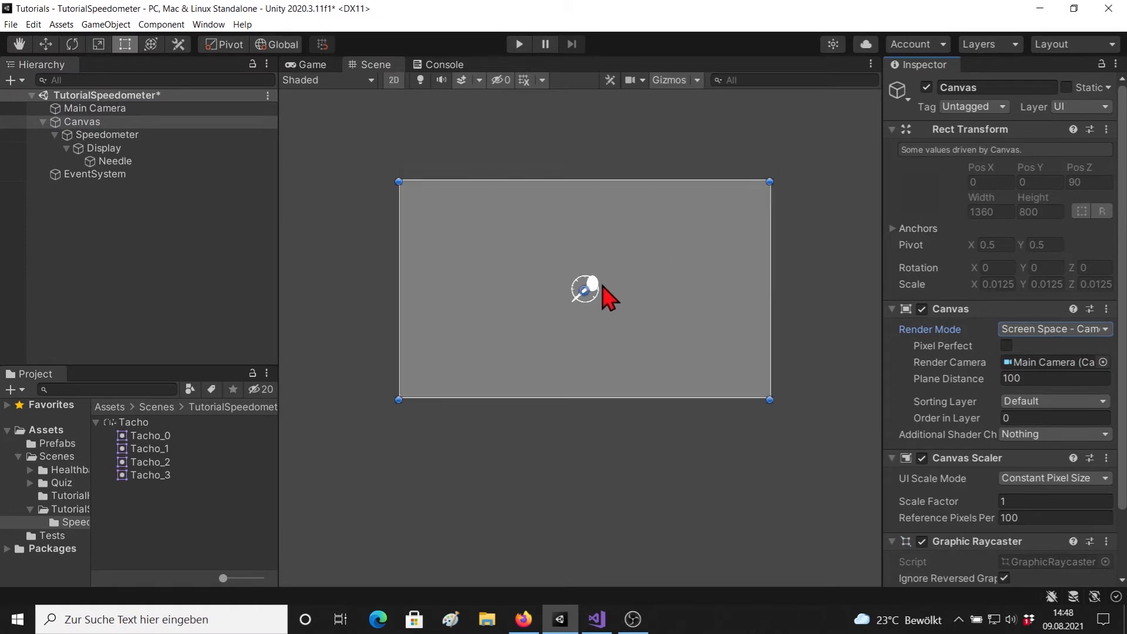
pyautogui.scroll(2, 622, 316)
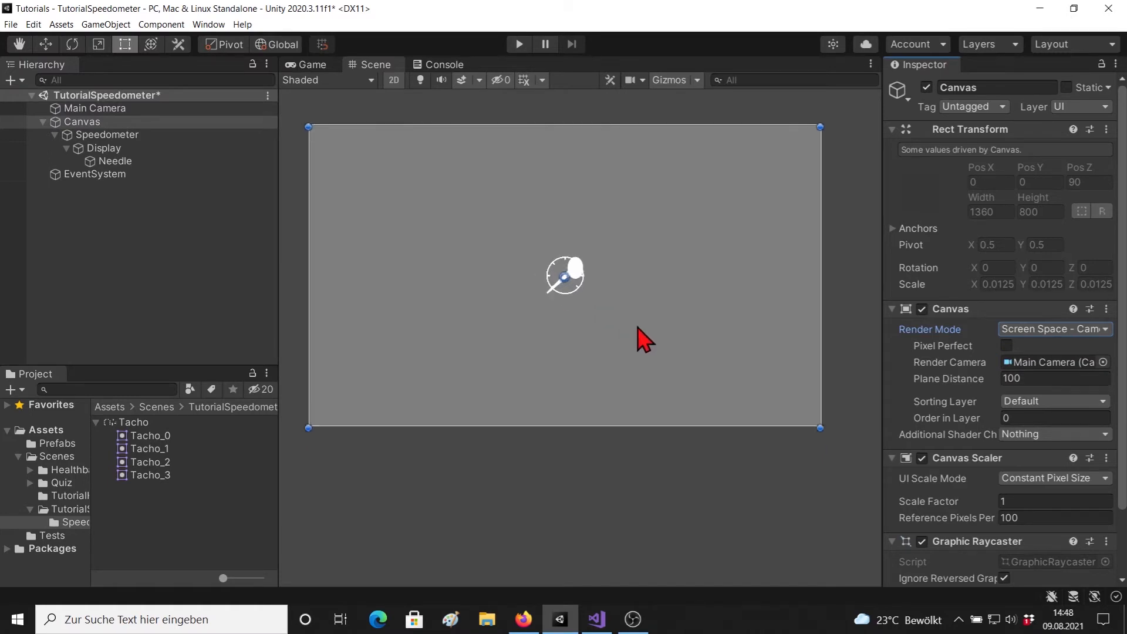
# Step: Set the width and height of the Display dial image to 150
pyautogui.click(568, 283)
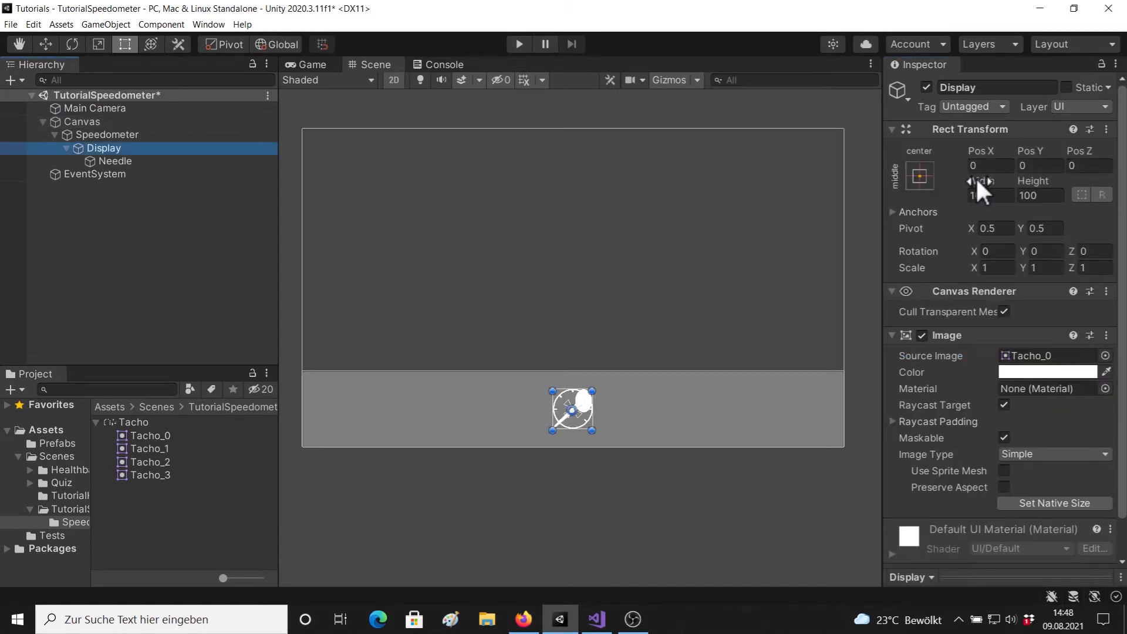
pyautogui.click(976, 195)
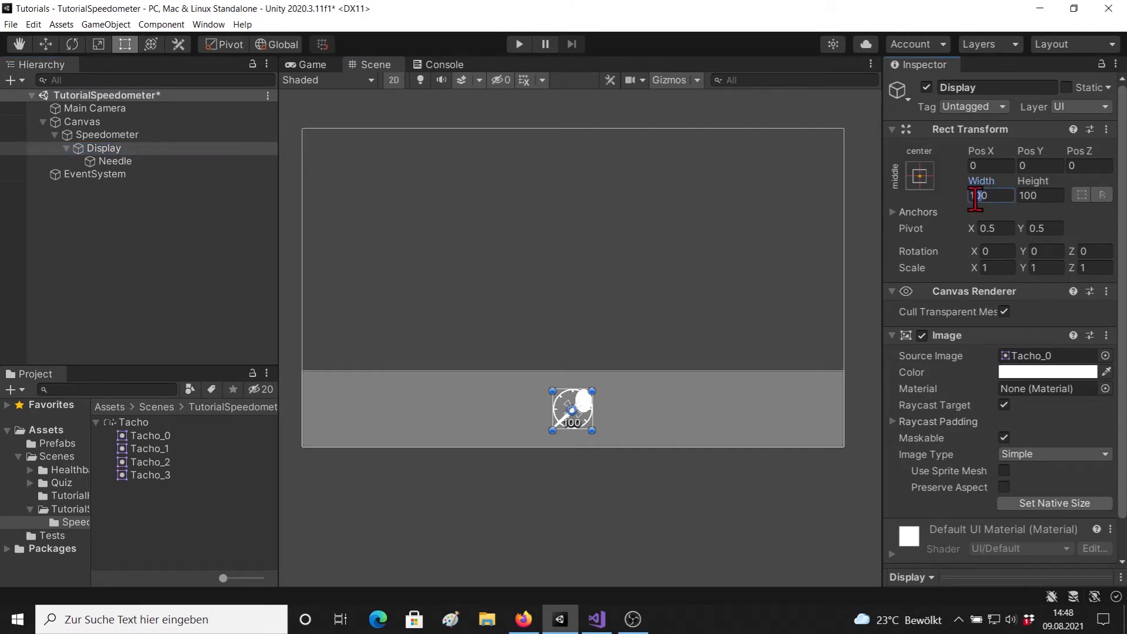
# Step: Resize the Needle image to about 50 wide and 35.5 high to restore the needle's proportions
pyautogui.click(573, 419)
pyautogui.scroll(6, 573, 433)
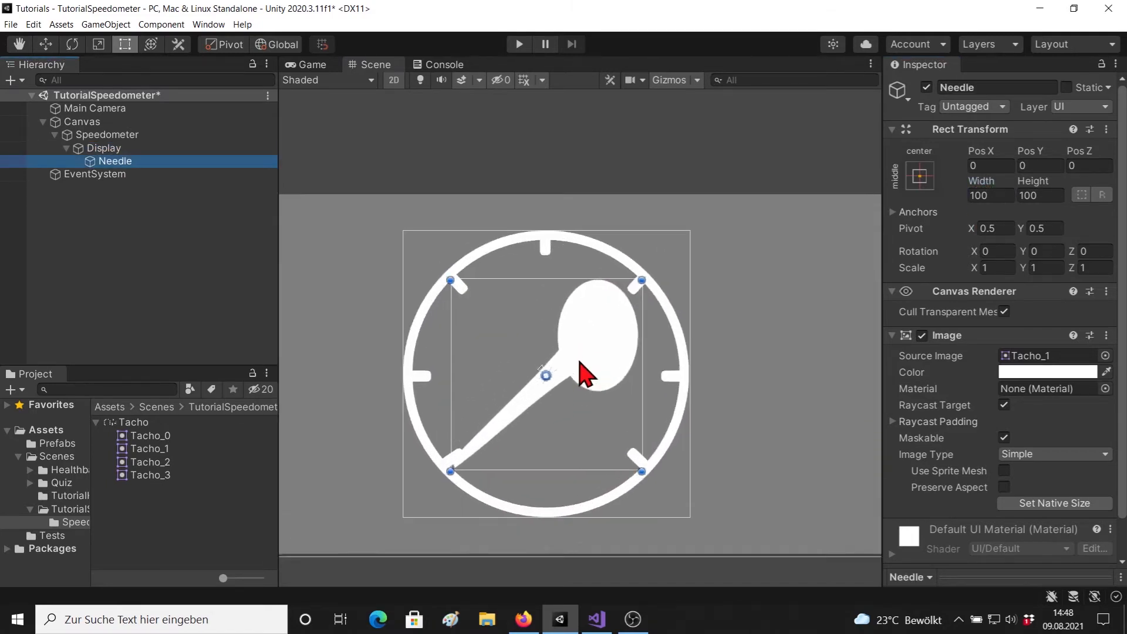
pyautogui.moveTo(583, 280); pyautogui.dragTo(587, 349)
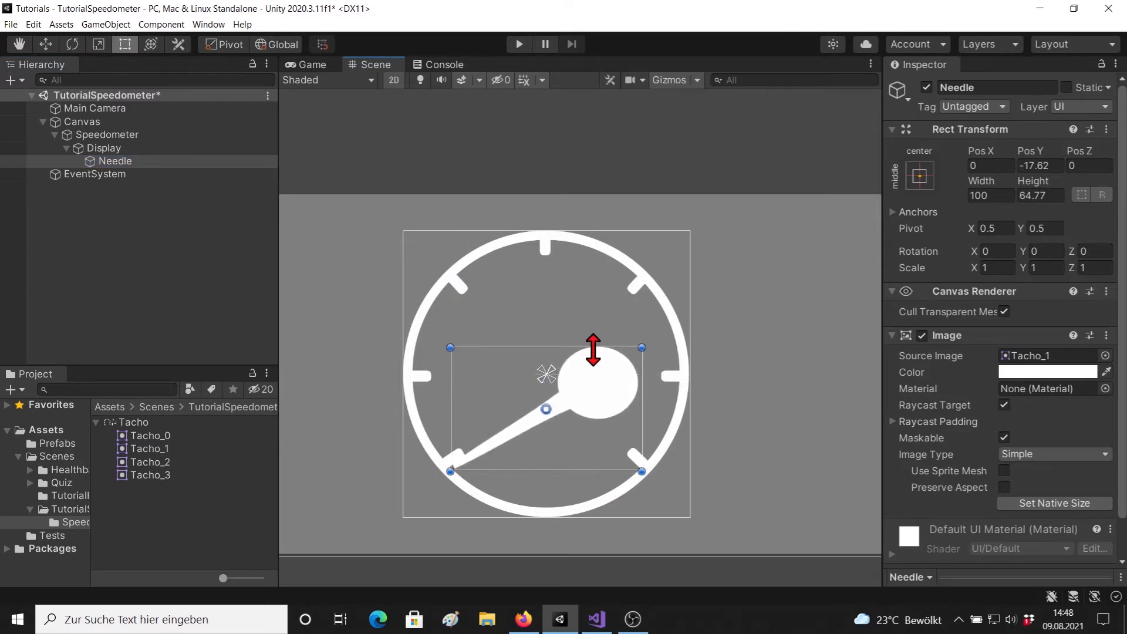
pyautogui.moveTo(451, 404); pyautogui.dragTo(546, 397)
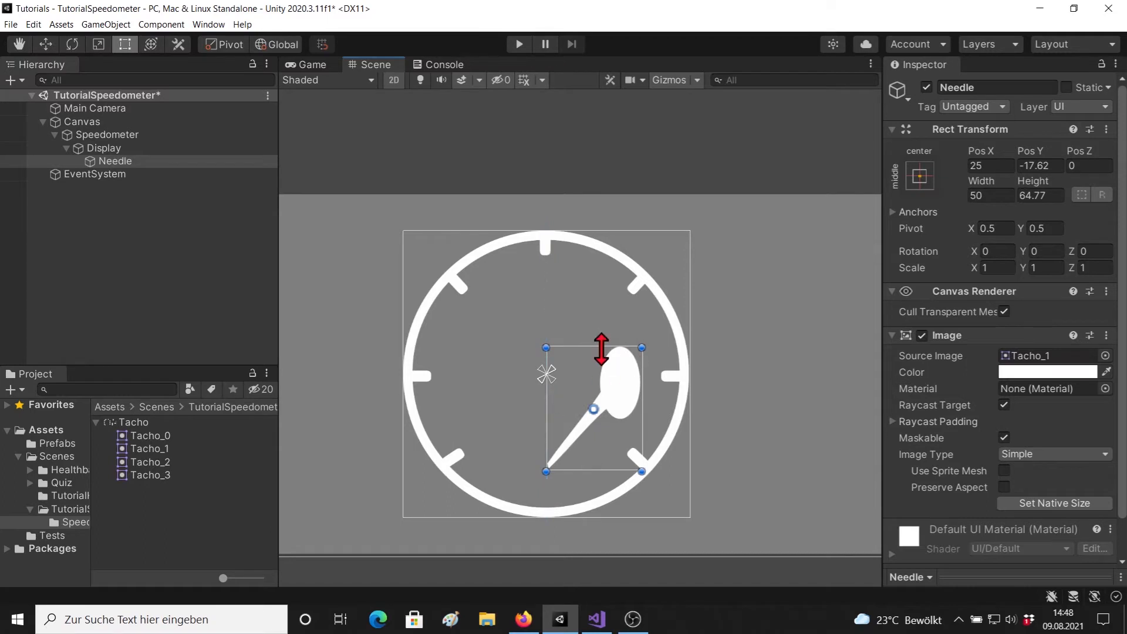
pyautogui.moveTo(601, 348); pyautogui.dragTo(609, 397)
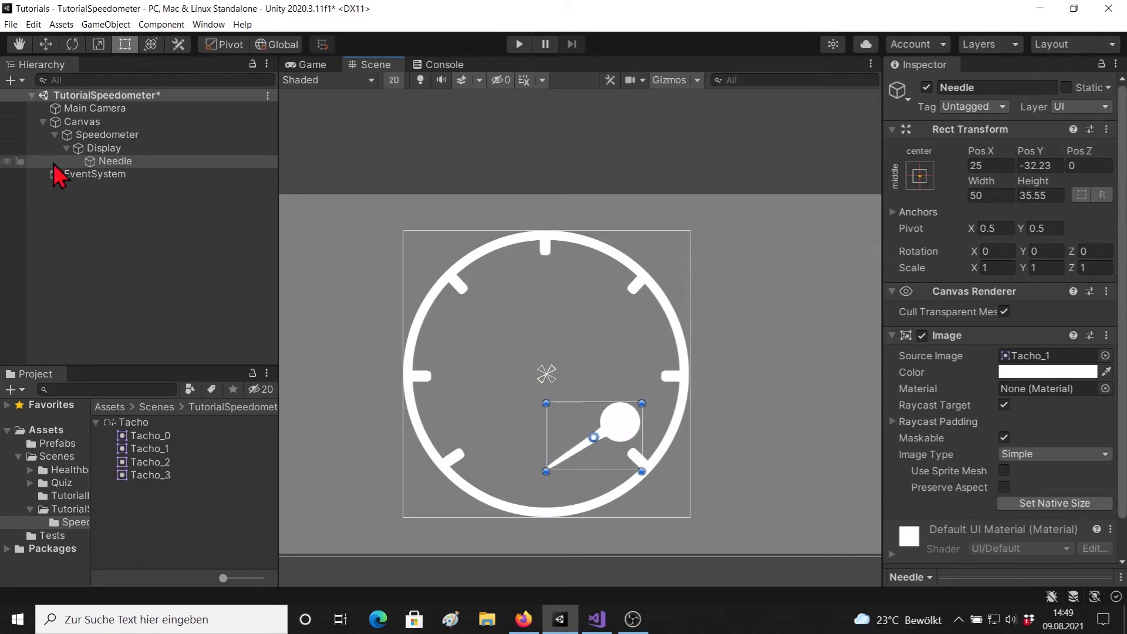
# Step: Place the Needle's pivot at the middle of its round hub and set its X and Y position to 0
pyautogui.moveTo(593, 437); pyautogui.dragTo(620, 423)
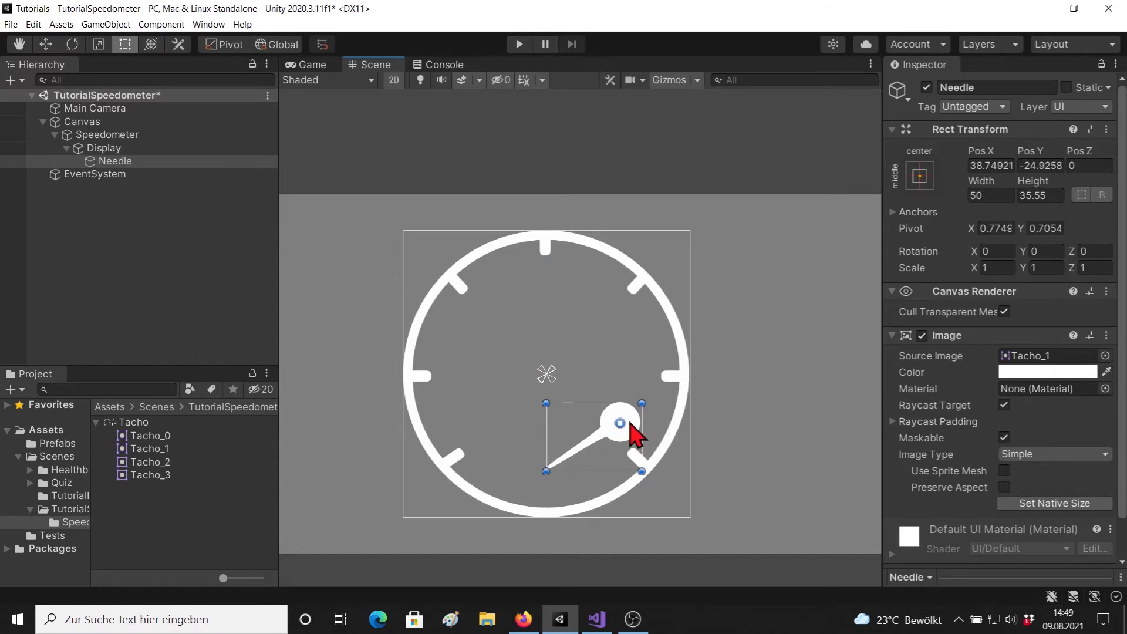
pyautogui.click(46, 44)
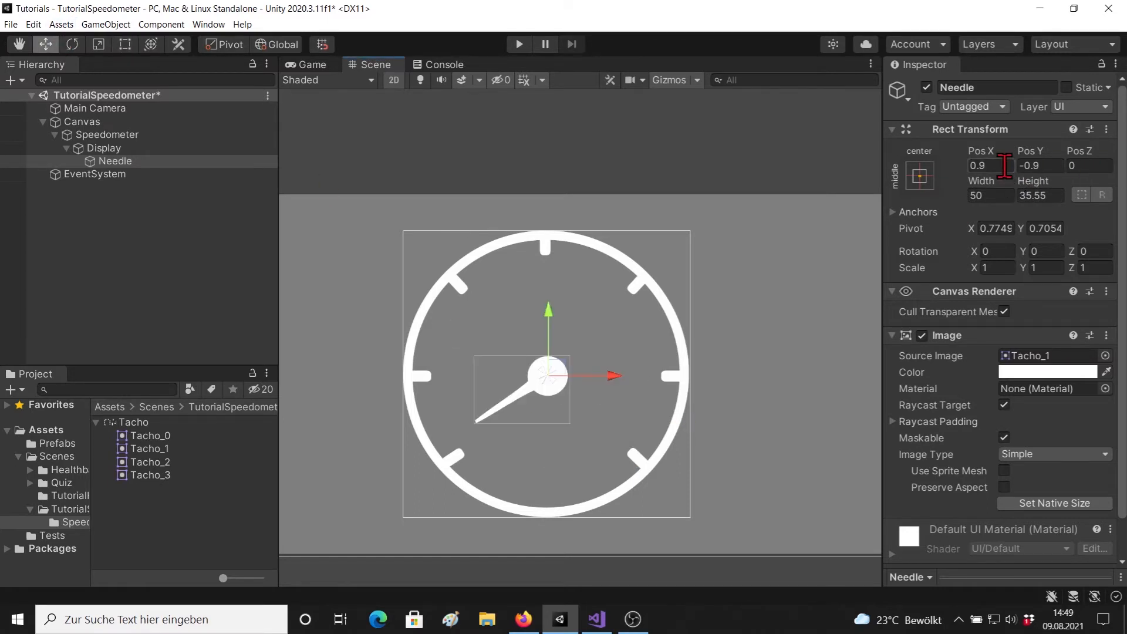
pyautogui.click(1002, 166)
pyautogui.write('0')
pyautogui.click(1036, 165)
pyautogui.write('0')
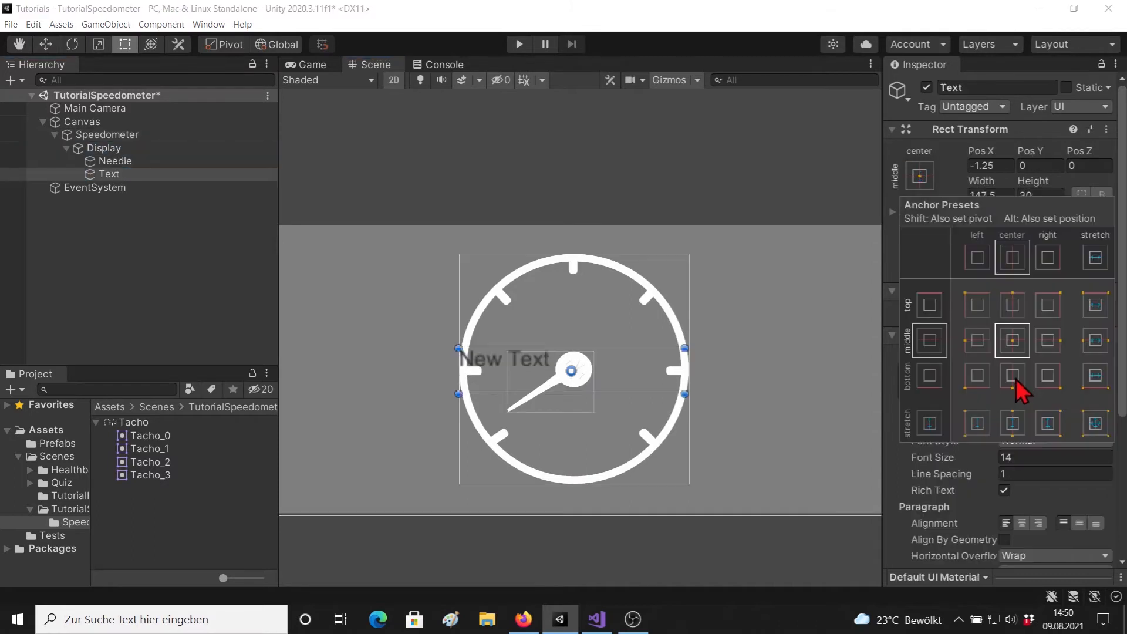
# Step: Anchor the Text to the bottom center of Display, lower it below the needle hub and set its pivot Y to 0
pyautogui.click(1015, 378)
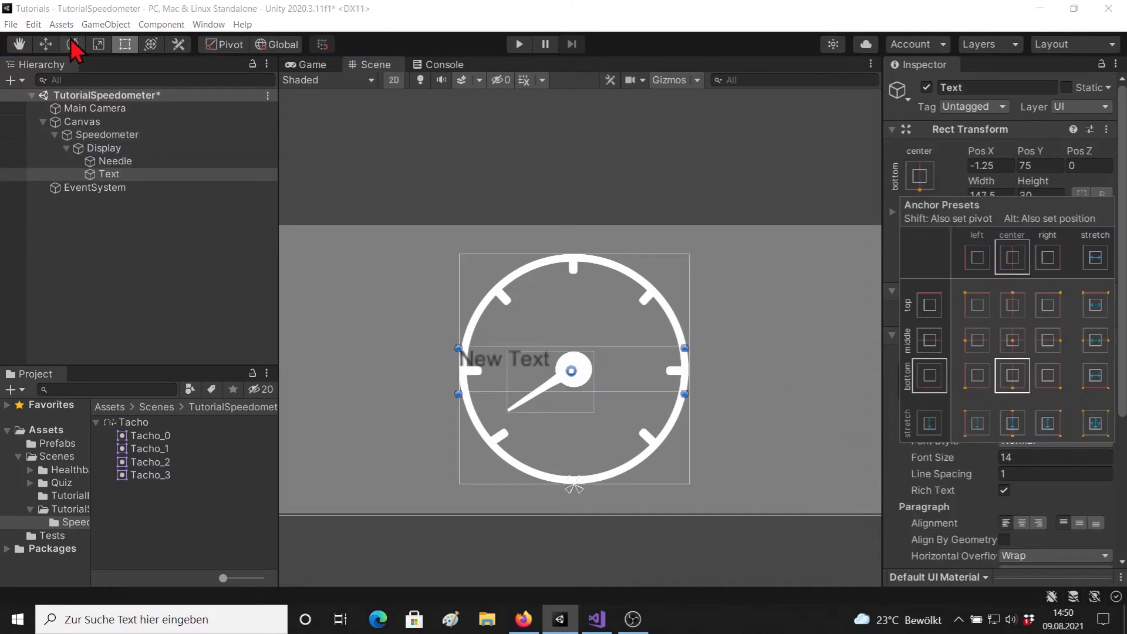
pyautogui.click(46, 44)
pyautogui.moveTo(574, 314); pyautogui.dragTo(585, 371)
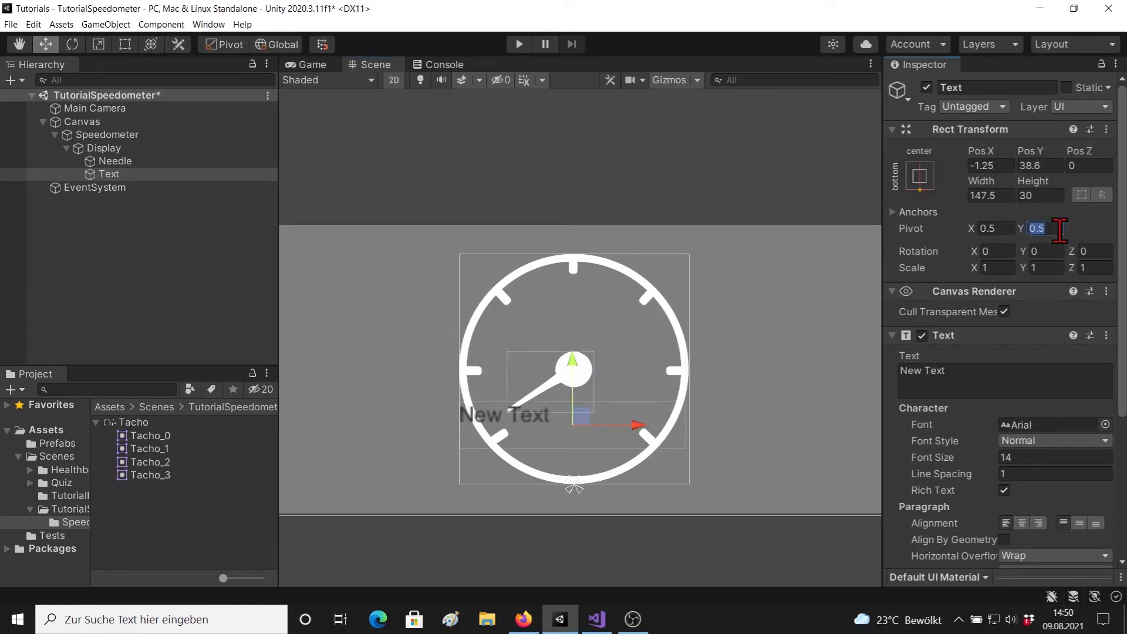
pyautogui.write('0')
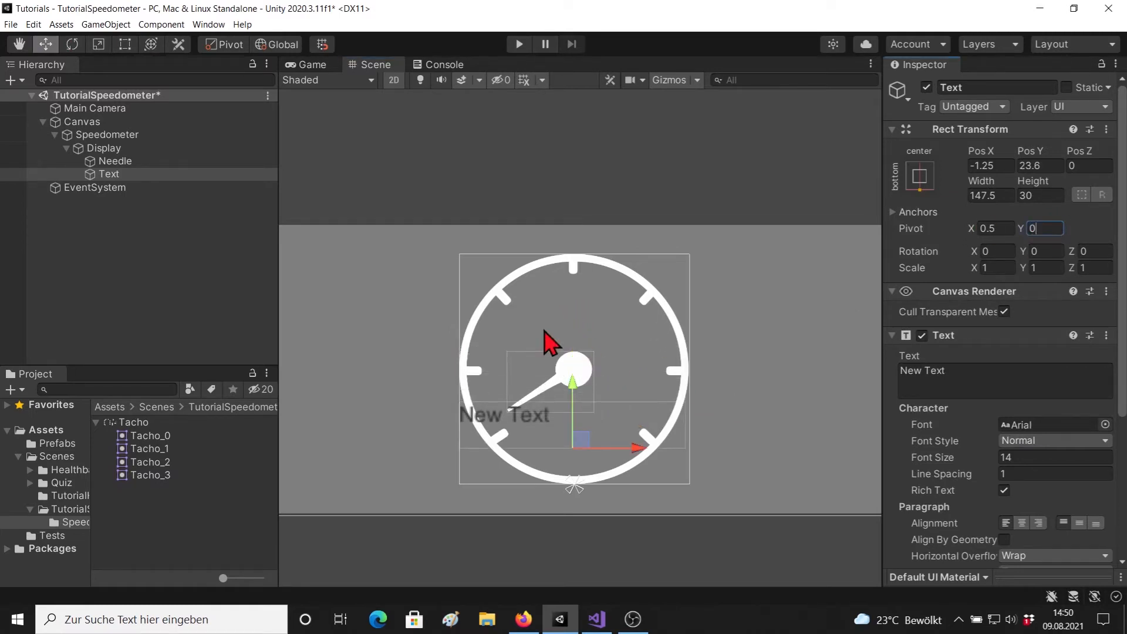
# Step: Align the label text to the center horizontally and to the middle vertically
pyautogui.scroll(-6, 995, 418)
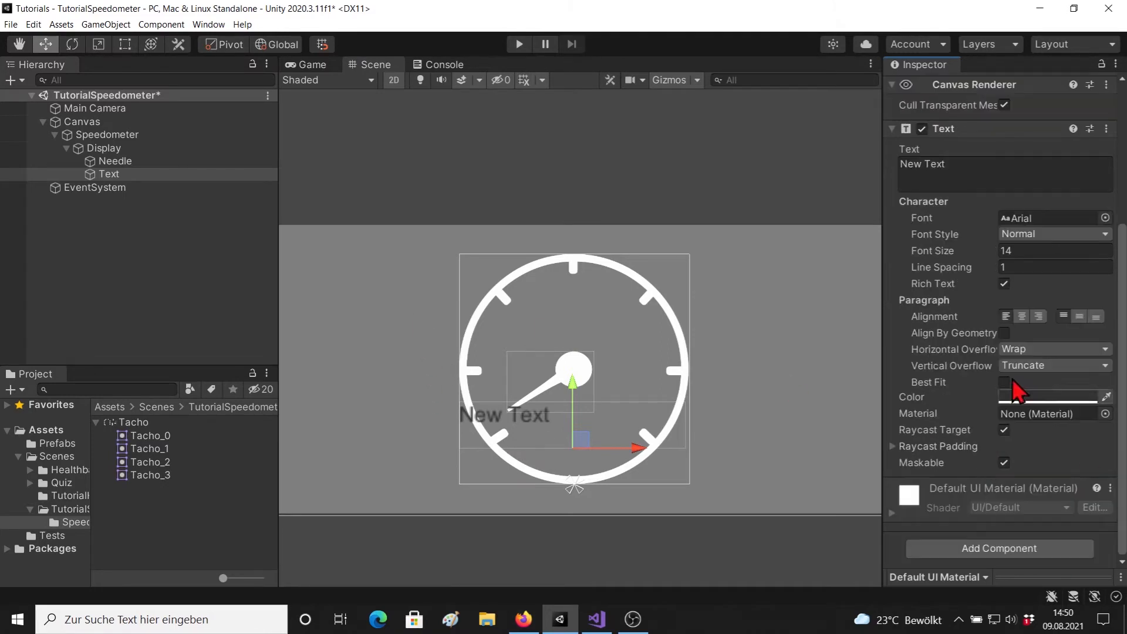
pyautogui.click(1078, 316)
pyautogui.click(1023, 315)
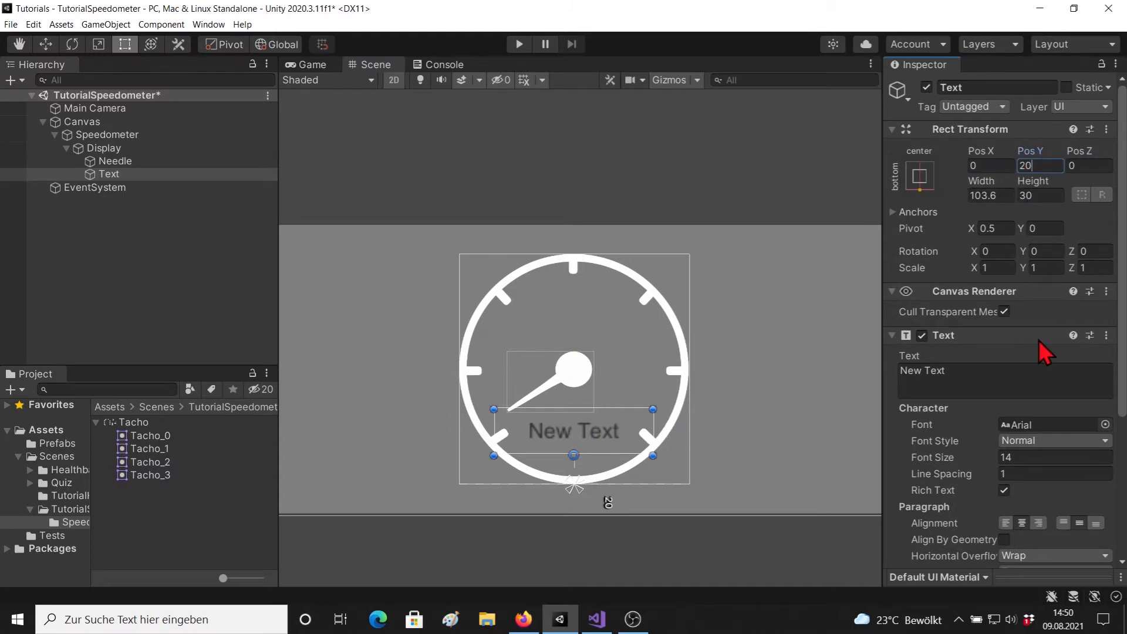
# Step: Change the label's text color to white (FFFFFF)
pyautogui.scroll(-6, 1009, 375)
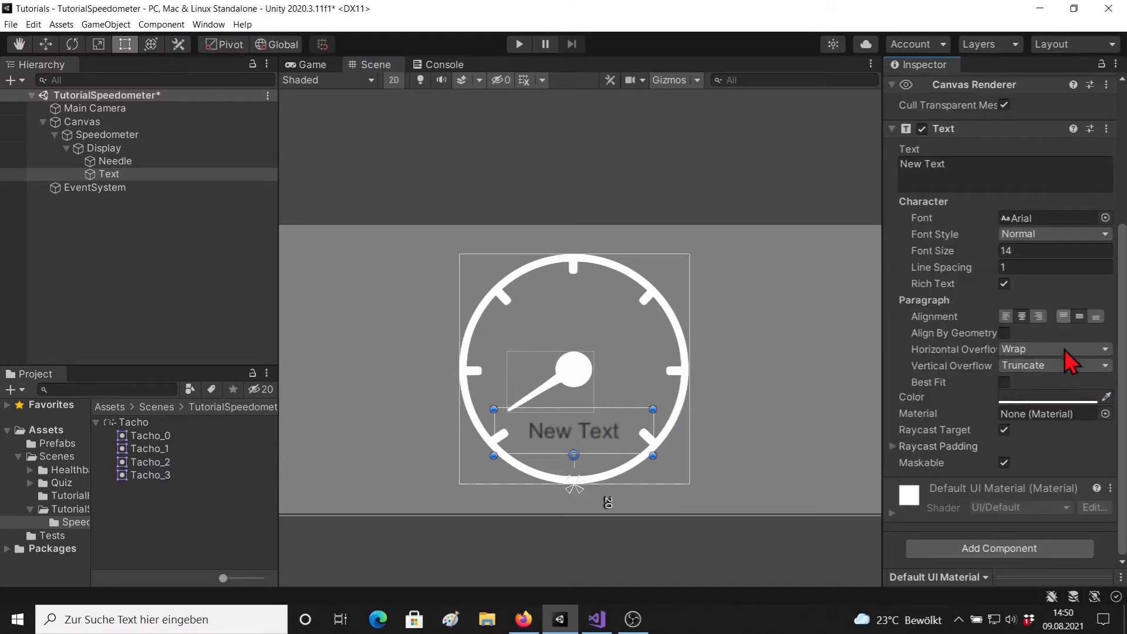
pyautogui.click(1062, 399)
pyautogui.moveTo(998, 344); pyautogui.dragTo(920, 200)
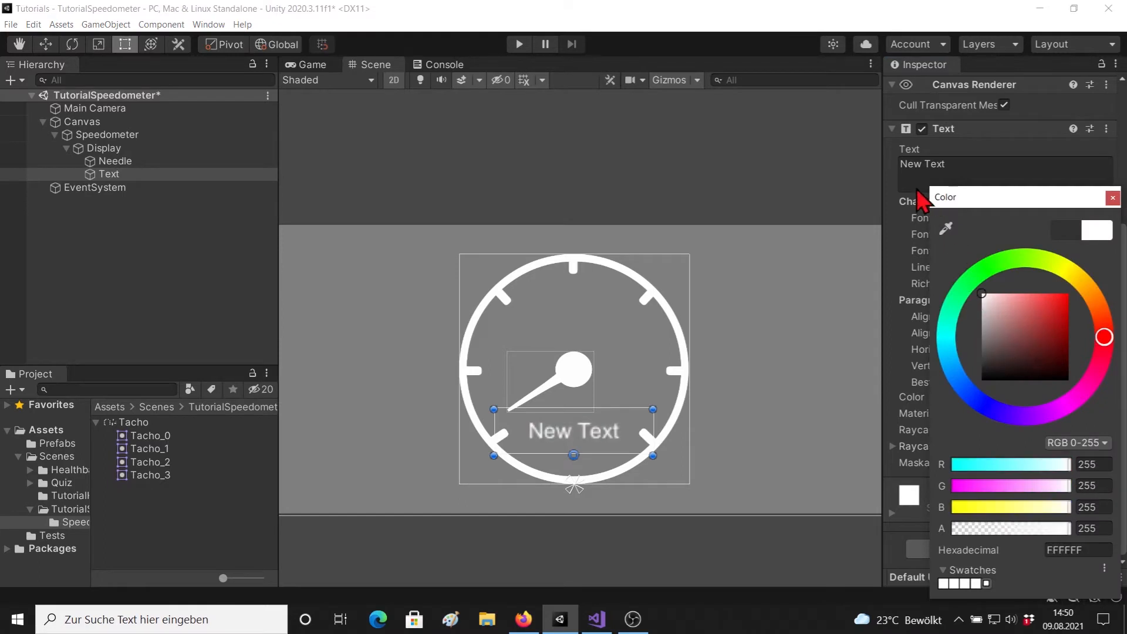
pyautogui.click(897, 220)
# Step: Enlarge the label's font size and replace its text with "Speed"
pyautogui.moveTo(945, 254); pyautogui.dragTo(953, 252)
pyautogui.click(989, 169)
pyautogui.hotkey('ctrl', 'a')
pyautogui.write('Speed')
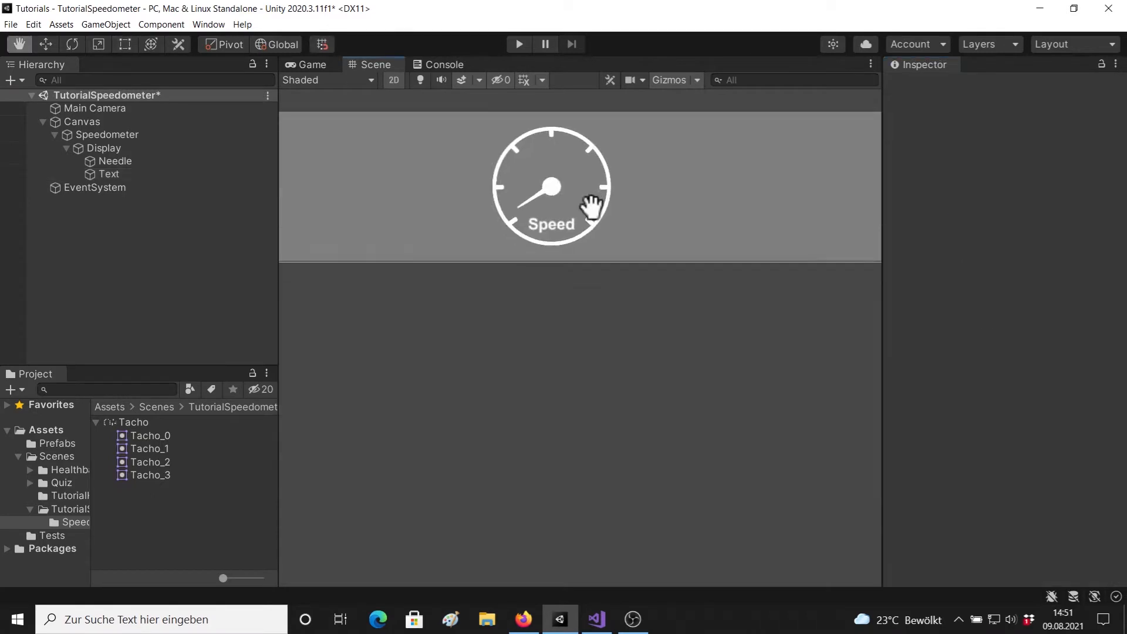
# Step: Add a UI image named Limit as a child of Display
pyautogui.moveTo(591, 209); pyautogui.dragTo(638, 311, button='middle')
pyautogui.scroll(15, 648, 385)
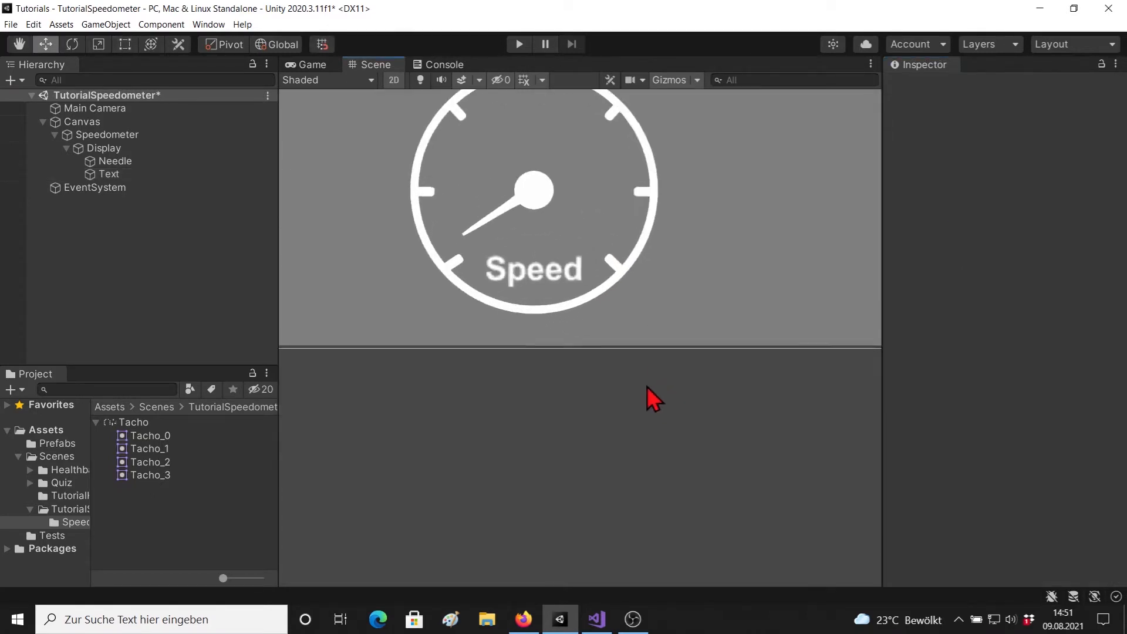
pyautogui.moveTo(608, 360); pyautogui.dragTo(694, 526, button='middle')
pyautogui.scroll(-4, 749, 310)
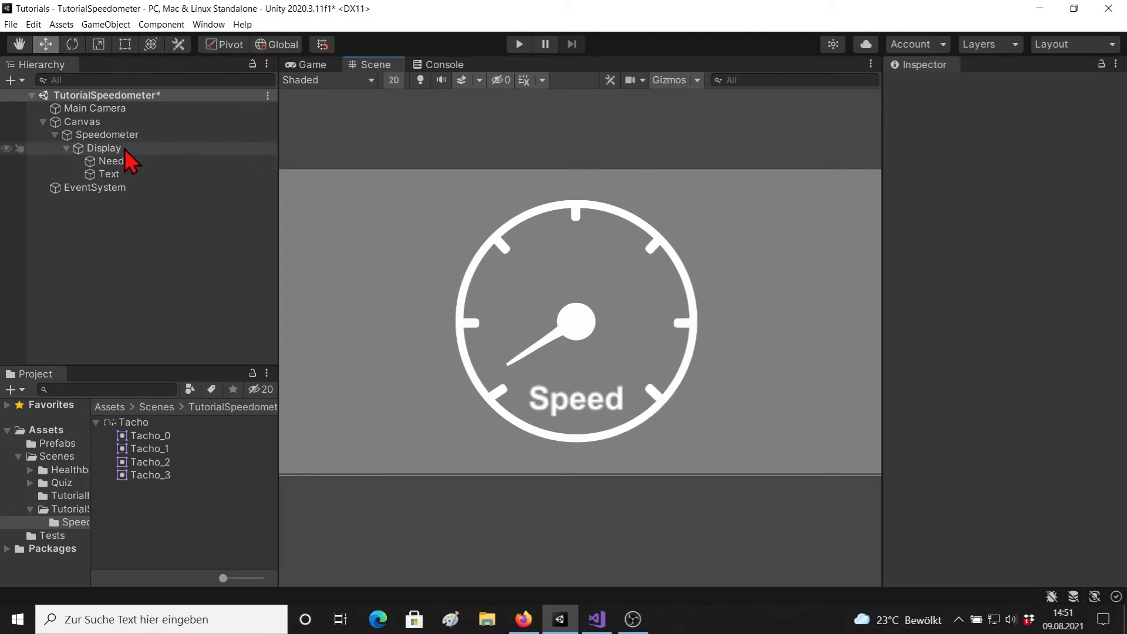
pyautogui.rightClick(152, 151)
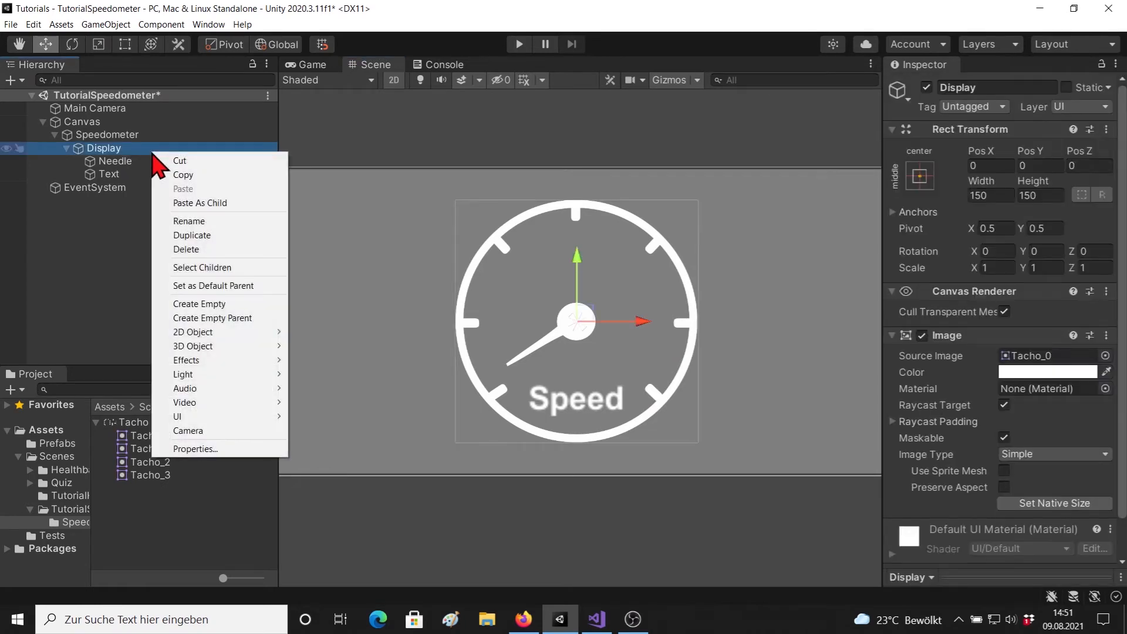
pyautogui.moveTo(197, 418)
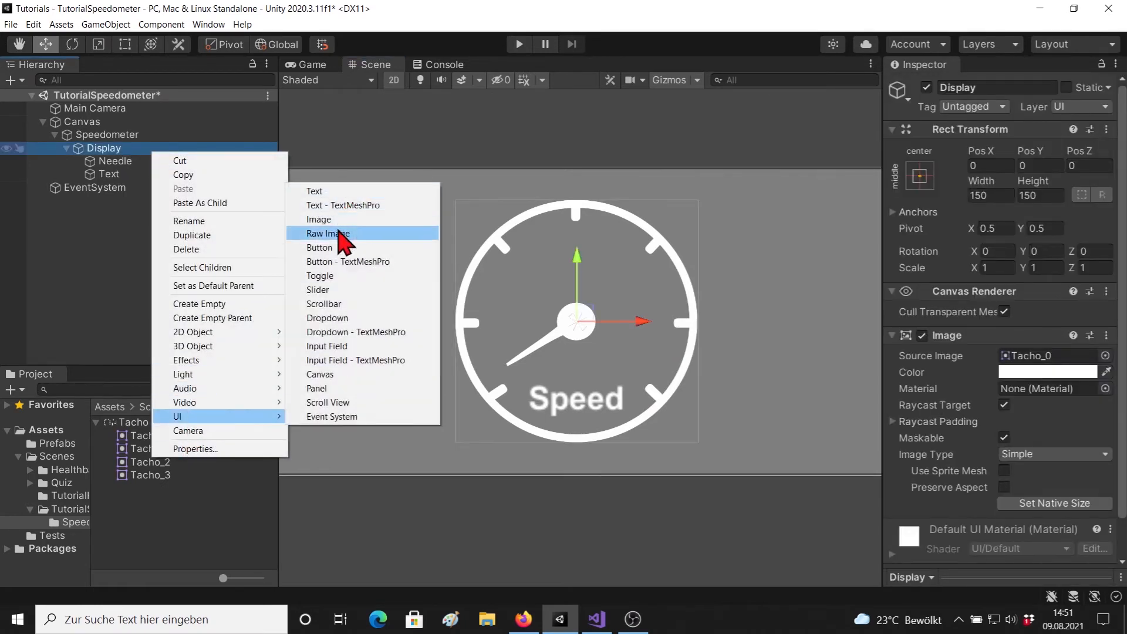
pyautogui.click(319, 219)
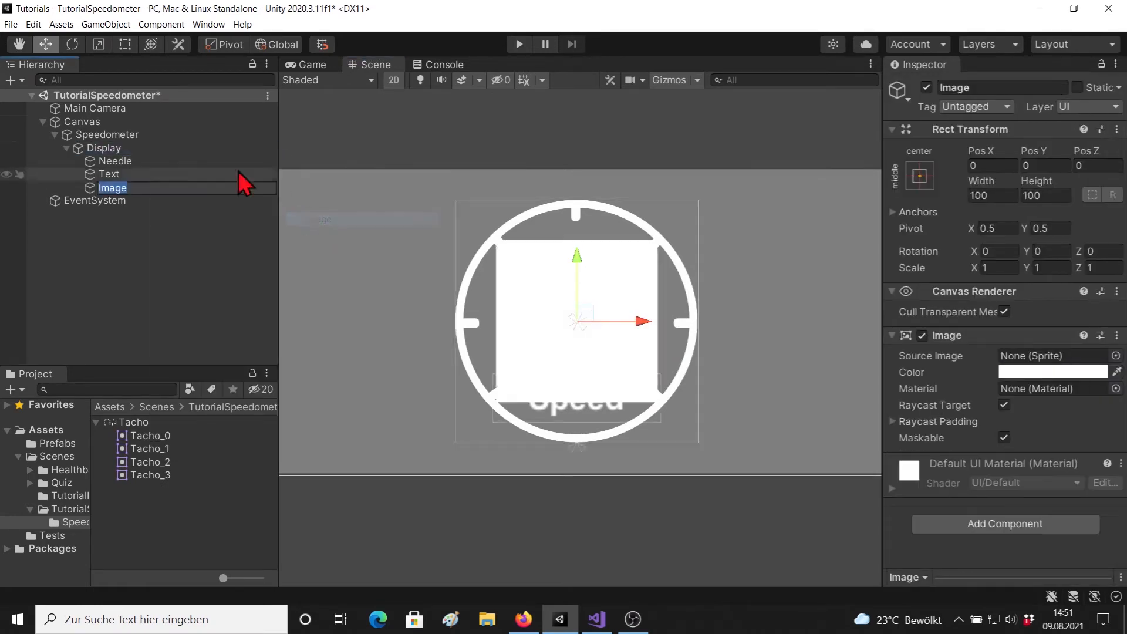
pyautogui.write('Limit')
pyautogui.press('Return')
# Step: Assign the Tacho_2 arc sprite as the source image of Limit
pyautogui.click(170, 202)
pyautogui.click(153, 187)
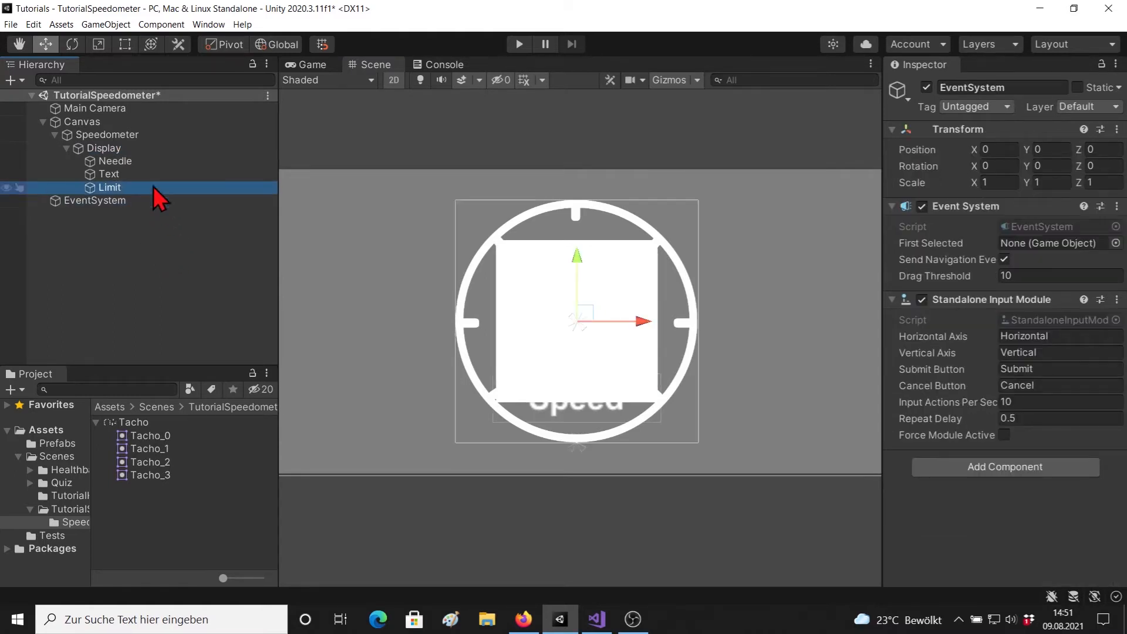
pyautogui.click(1115, 356)
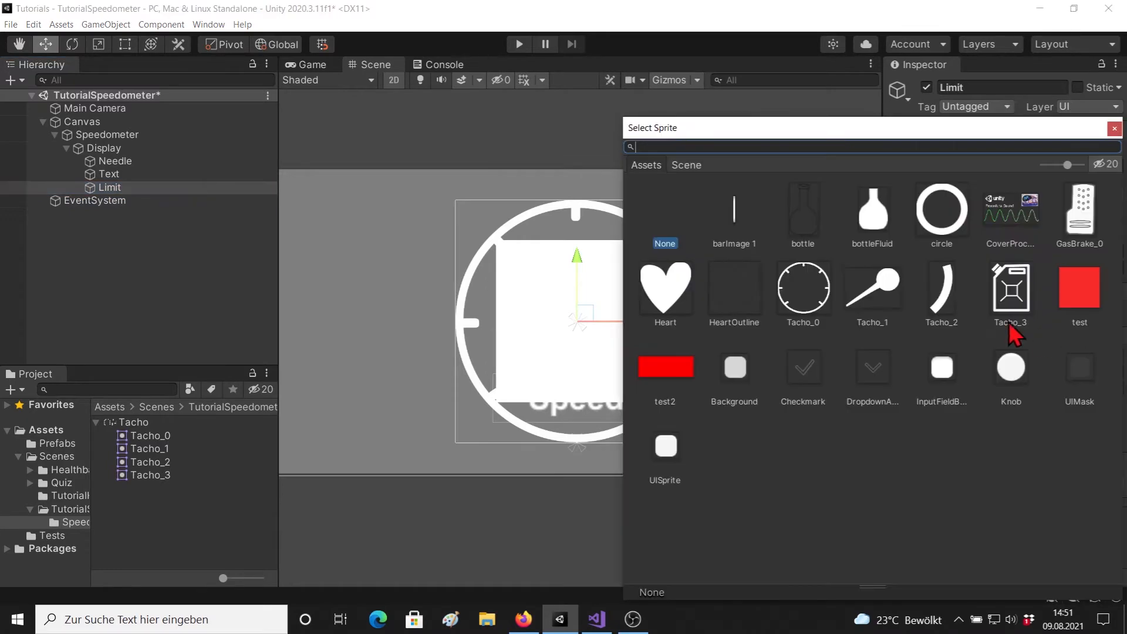
pyautogui.doubleClick(948, 295)
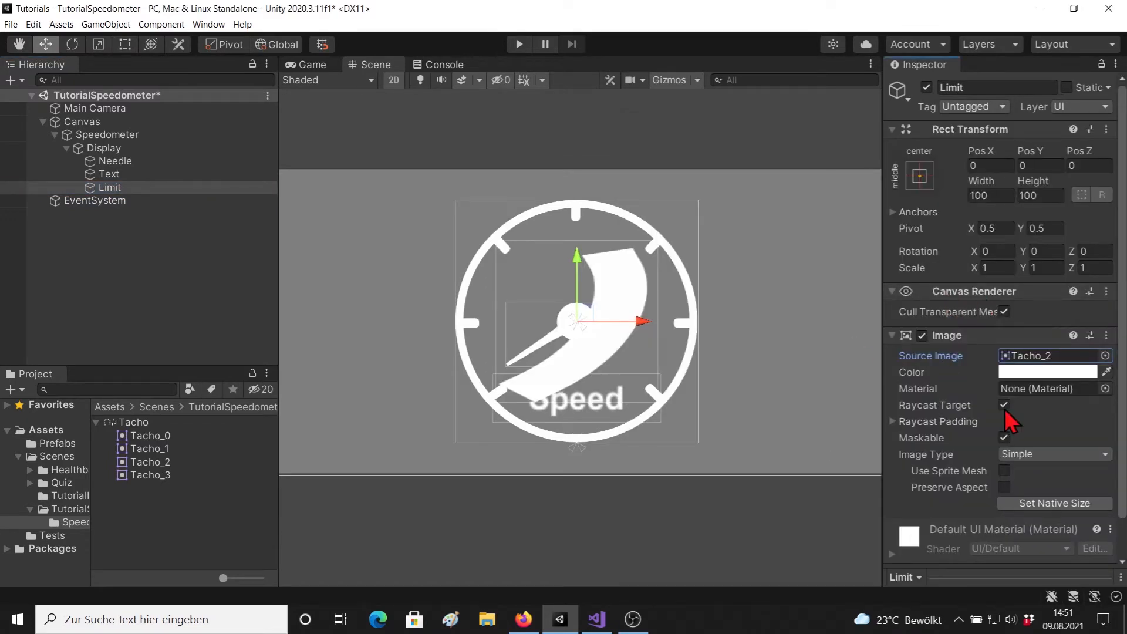
# Step: Color the Limit image pure red
pyautogui.click(1047, 371)
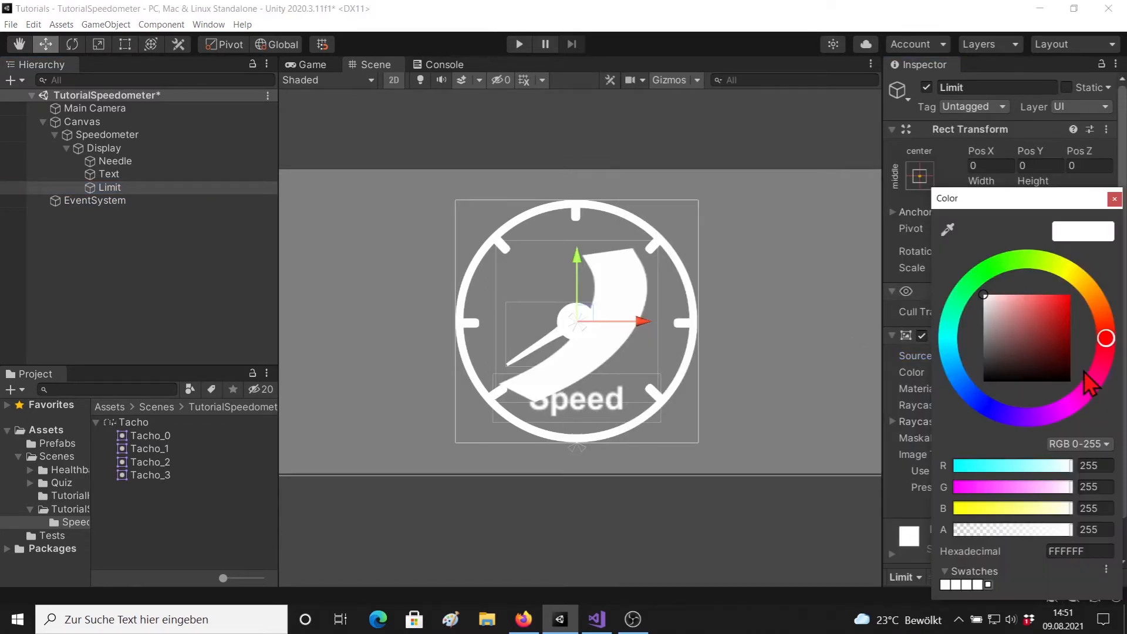
pyautogui.click(1069, 295)
pyautogui.click(804, 382)
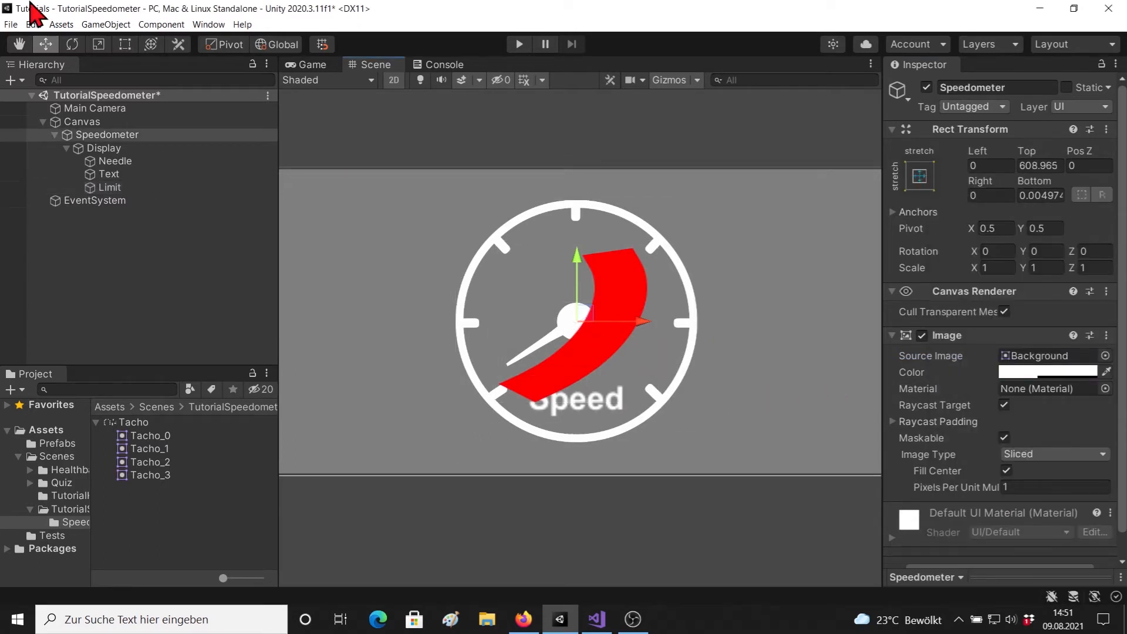
# Step: Shrink the Limit arc to about 24 wide and 62 high and tilt it about -12.9 degrees around Z
pyautogui.click(125, 46)
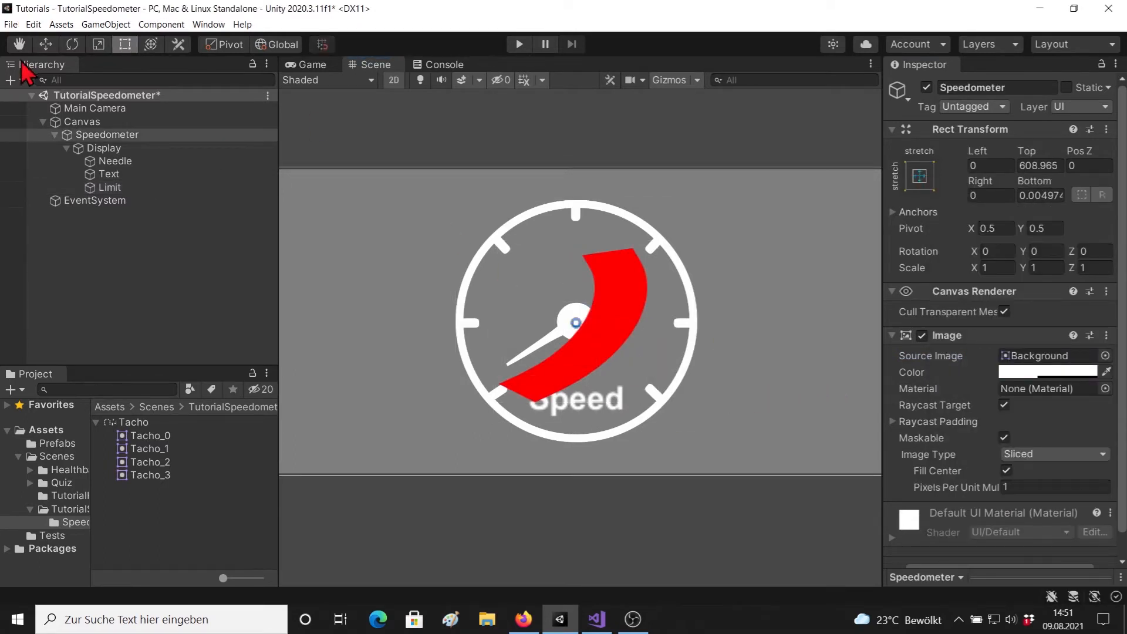
pyautogui.click(118, 188)
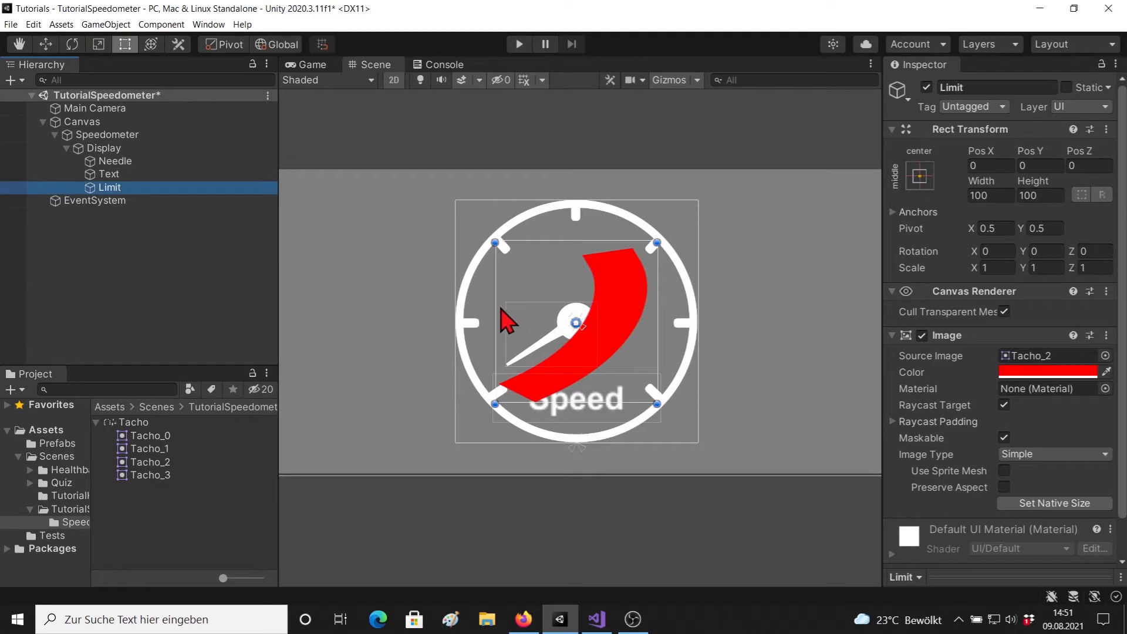
pyautogui.moveTo(516, 307); pyautogui.dragTo(604, 312)
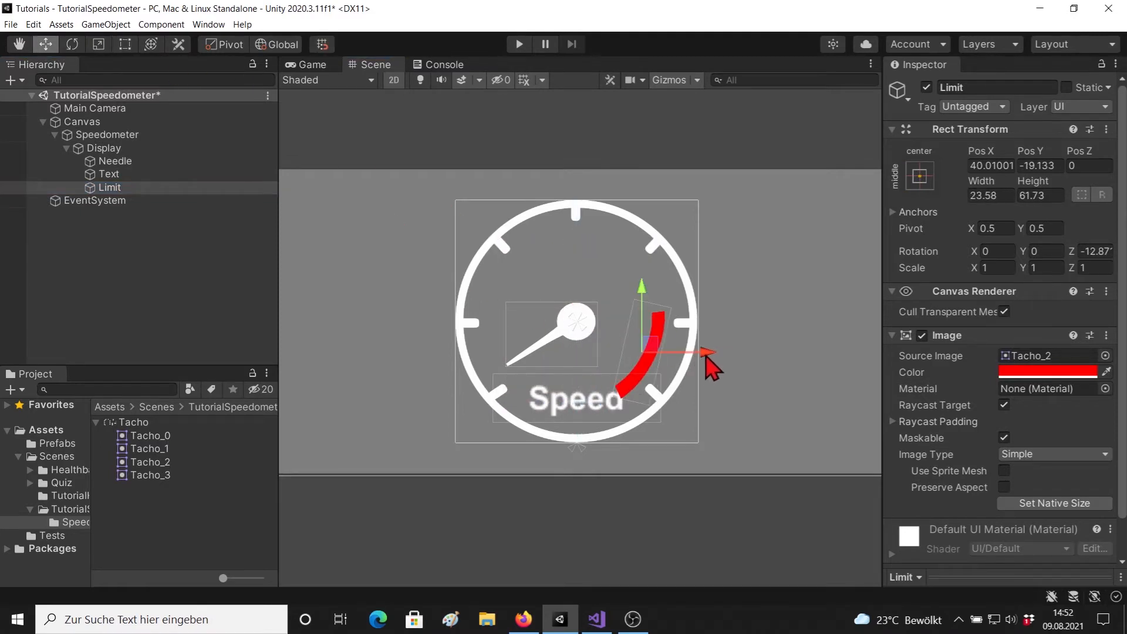
# Step: Move the Limit arc against the dial's lower right rim, about X 52.7, Y -23.2, and adjust its Z rotation to about -11.2
pyautogui.moveTo(708, 354); pyautogui.dragTo(728, 360)
pyautogui.moveTo(668, 297); pyautogui.dragTo(668, 305)
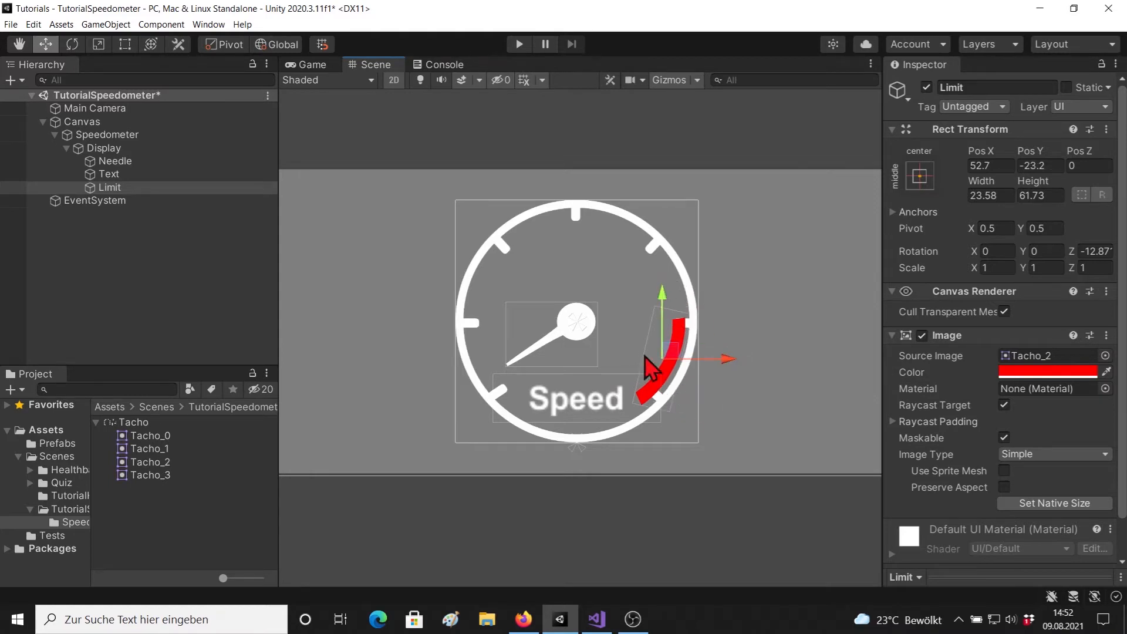
pyautogui.click(72, 44)
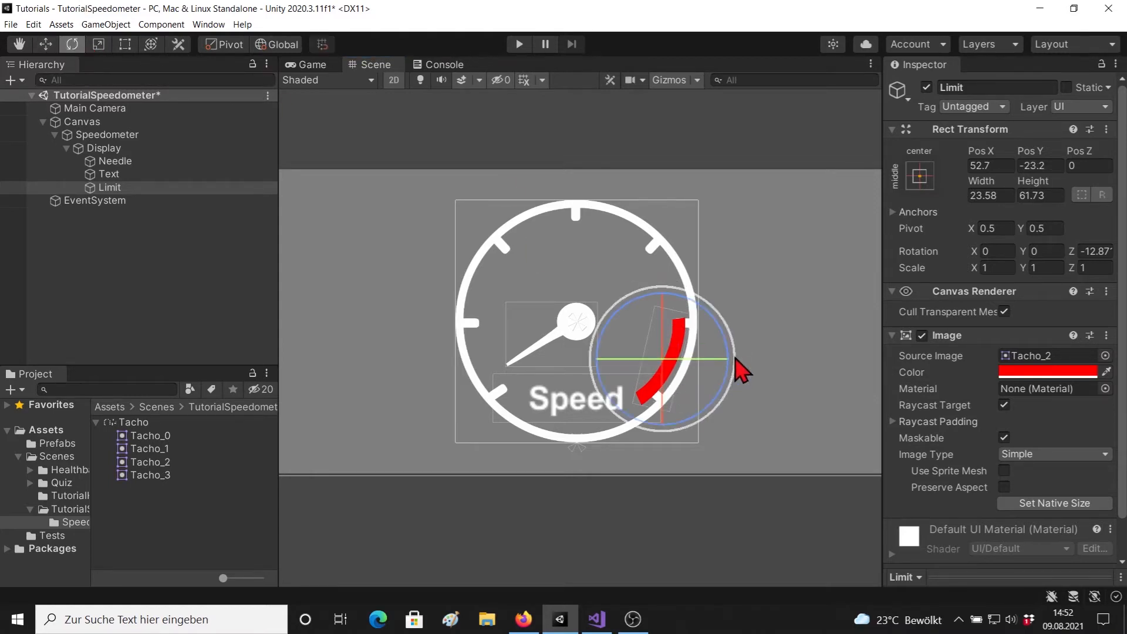
pyautogui.moveTo(735, 367); pyautogui.dragTo(737, 355)
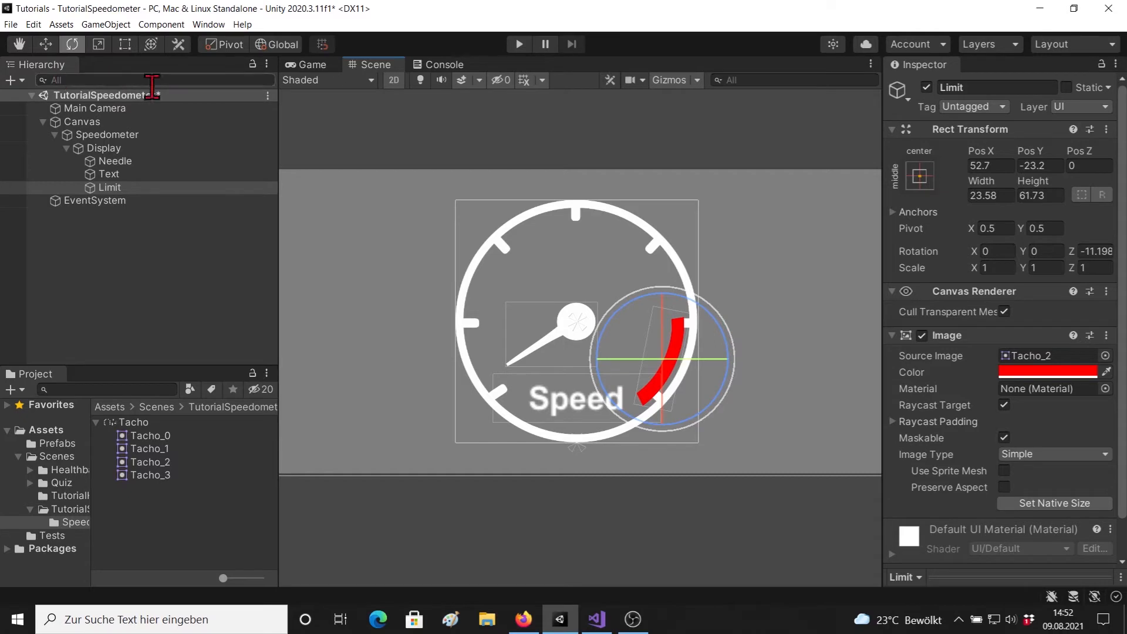
# Step: Make Limit a direct child of Speedometer, ordered before Display so the arc lies behind the dial
pyautogui.click(119, 188)
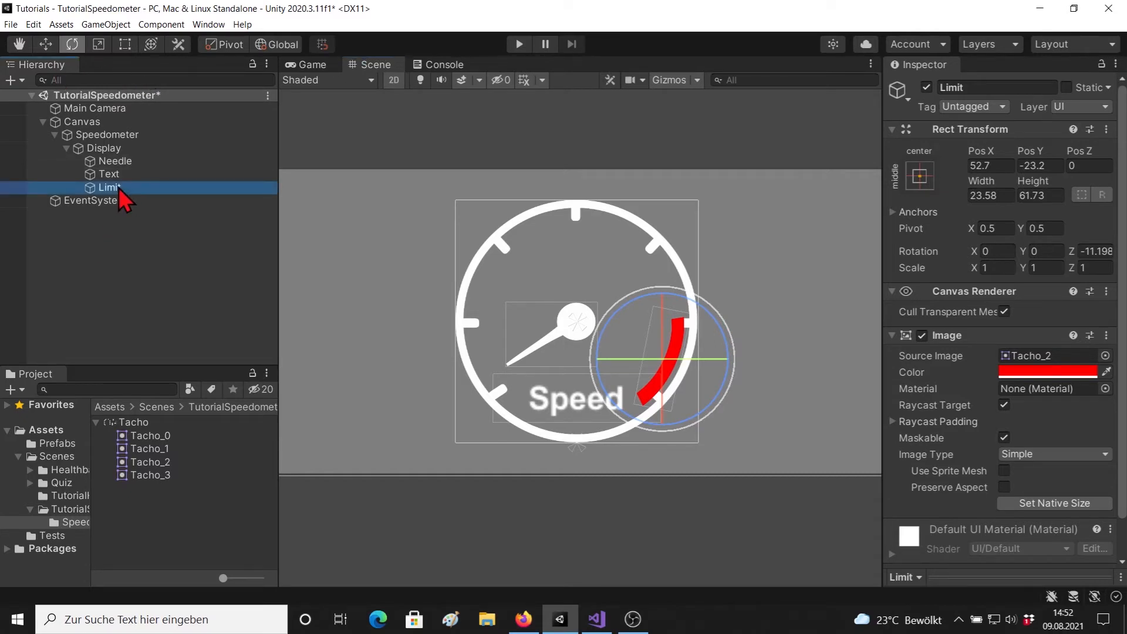
pyautogui.moveTo(119, 188); pyautogui.dragTo(135, 142)
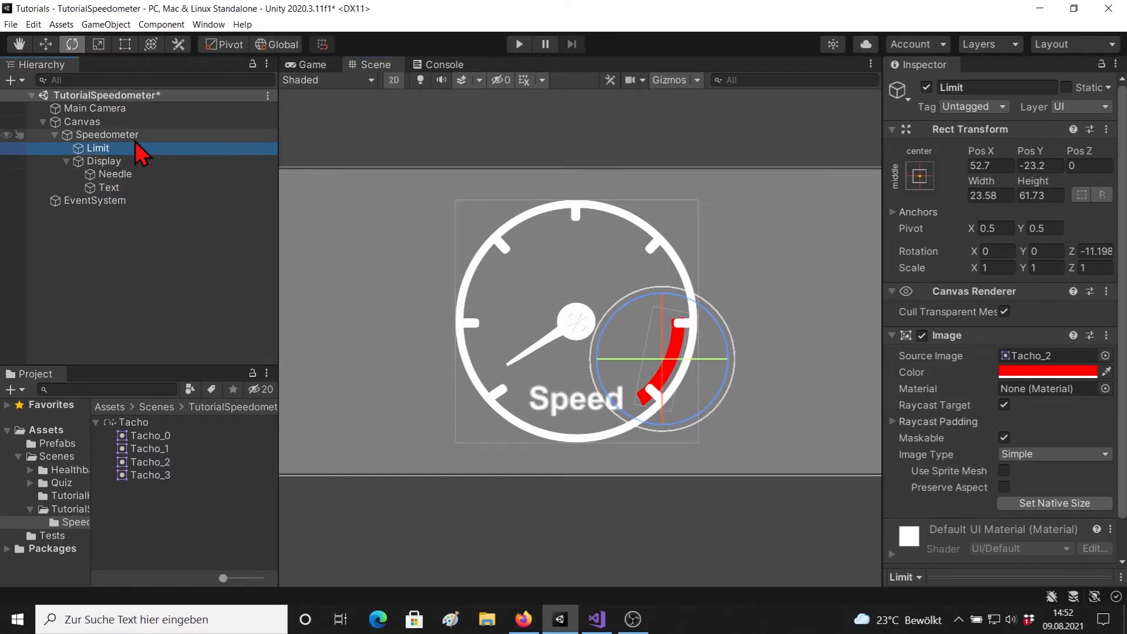
# Step: Add a bold size 14 text label reading 20 beside the dial's lower left tick, ordered before Needle in Display
pyautogui.click(66, 162)
pyautogui.click(93, 212)
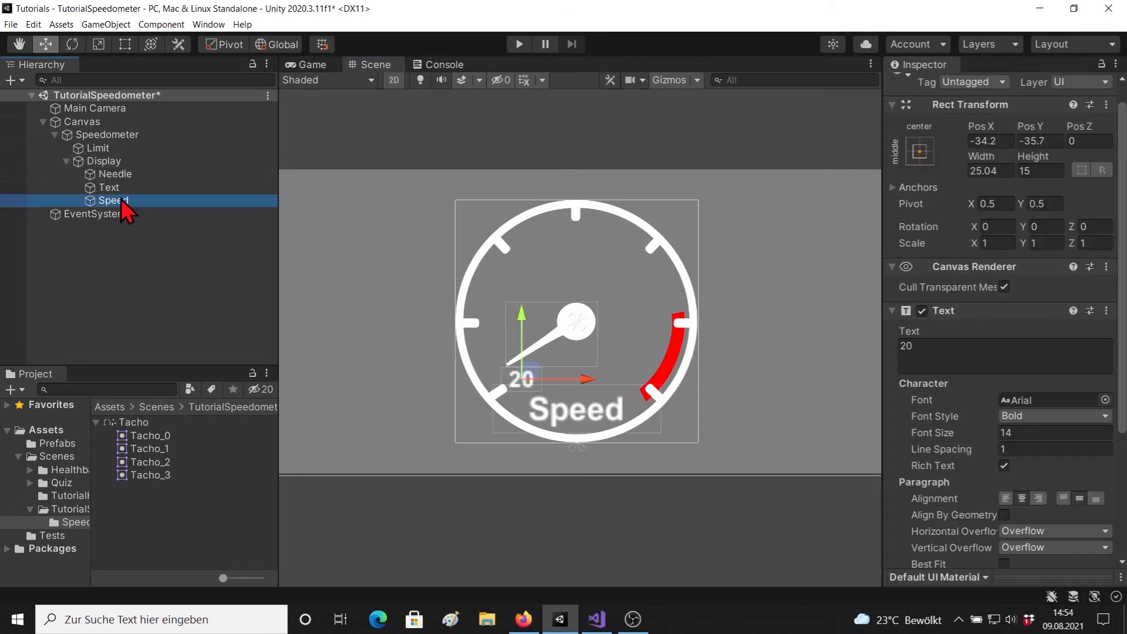
pyautogui.moveTo(121, 199); pyautogui.dragTo(133, 169)
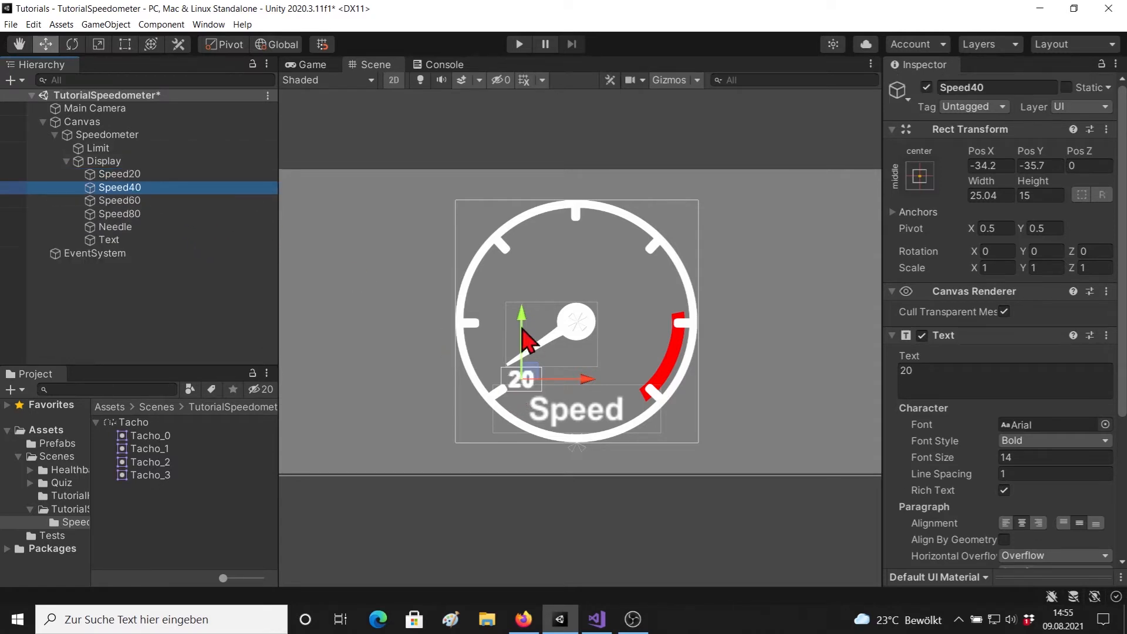
# Step: Make copies of the speed label named Speed40 to Speed140 in steps of 20 and place each matching number at its dial tick
pyautogui.moveTo(527, 326); pyautogui.dragTo(535, 269)
pyautogui.moveTo(608, 354); pyautogui.dragTo(573, 327)
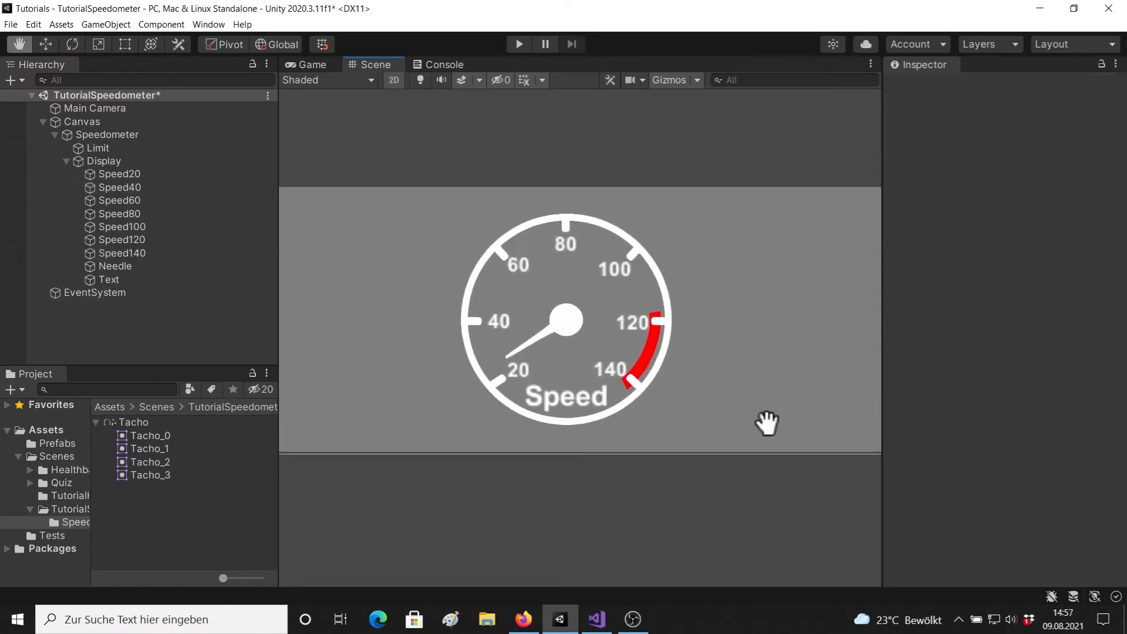
pyautogui.scroll(2, 767, 423)
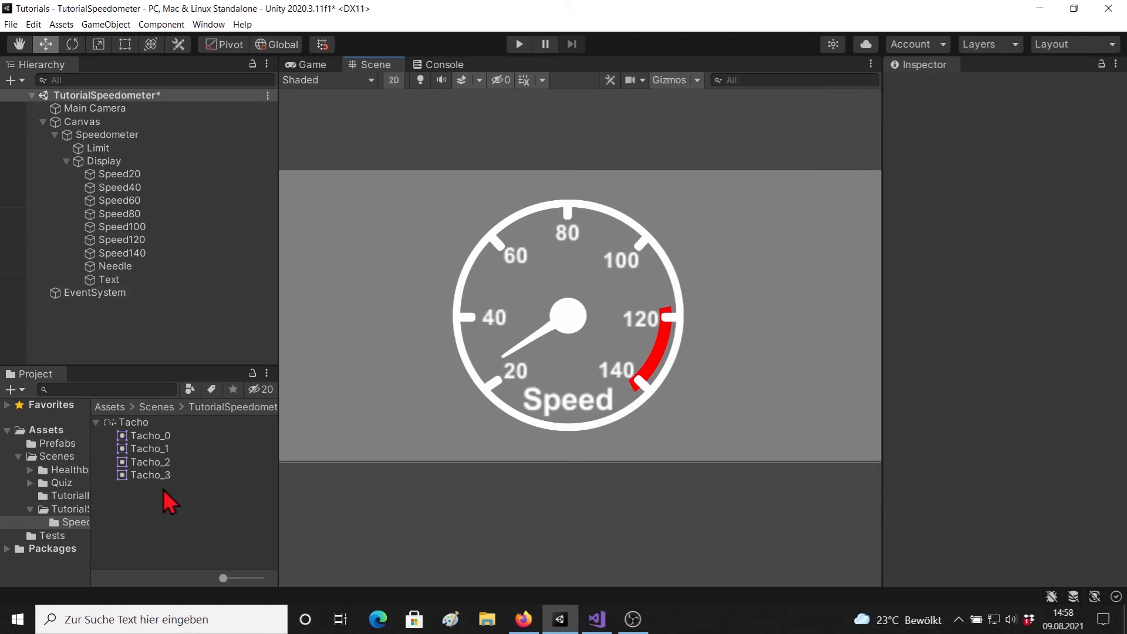
# Step: Create a C# script named Speedometer in the Tutorial Speedometer folder
pyautogui.click(75, 497)
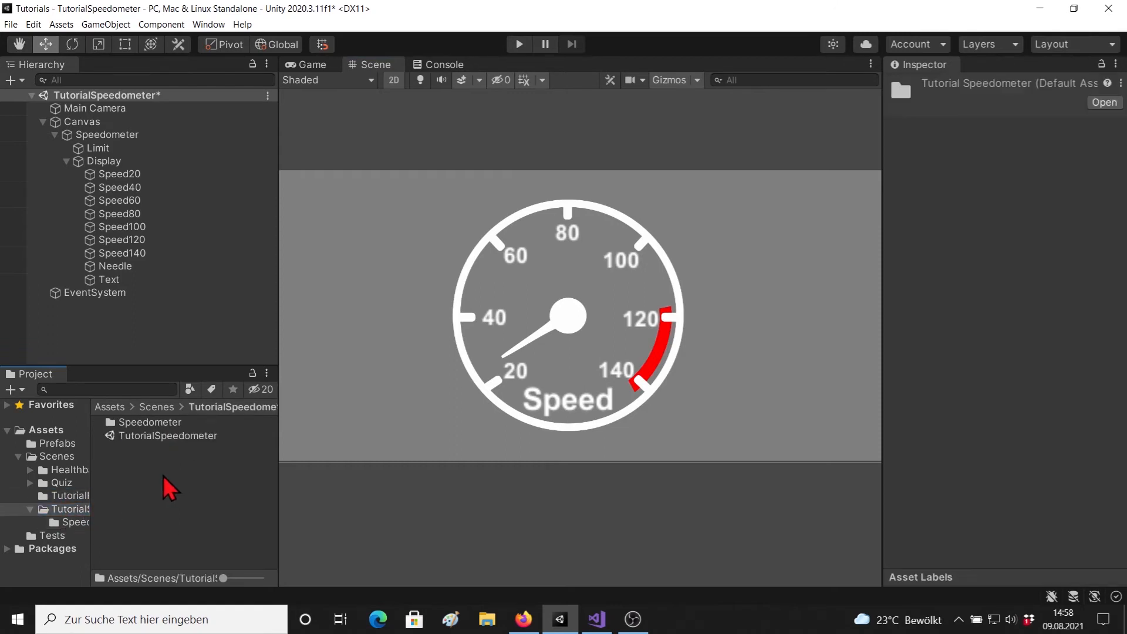
pyautogui.rightClick(162, 475)
pyautogui.moveTo(252, 151)
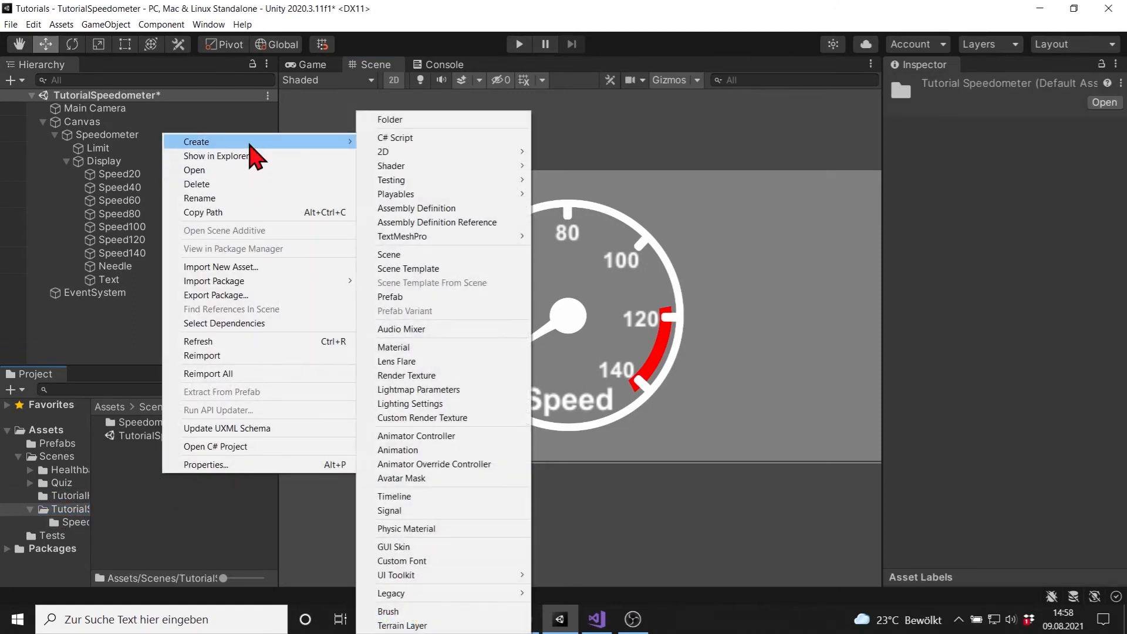
pyautogui.click(421, 140)
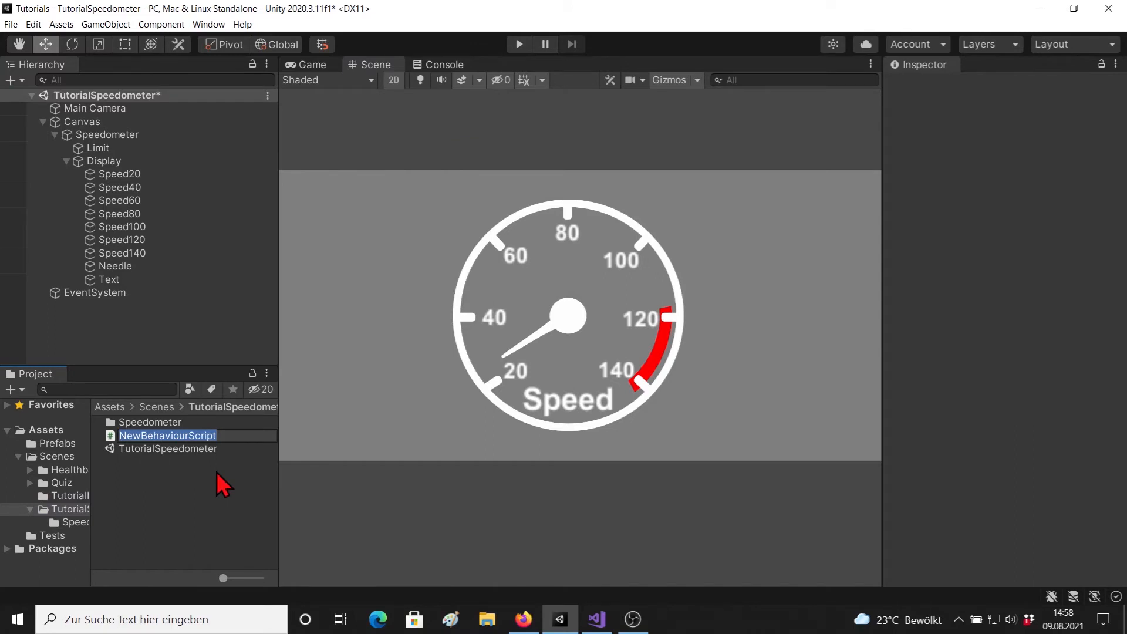
pyautogui.write('Speedo')
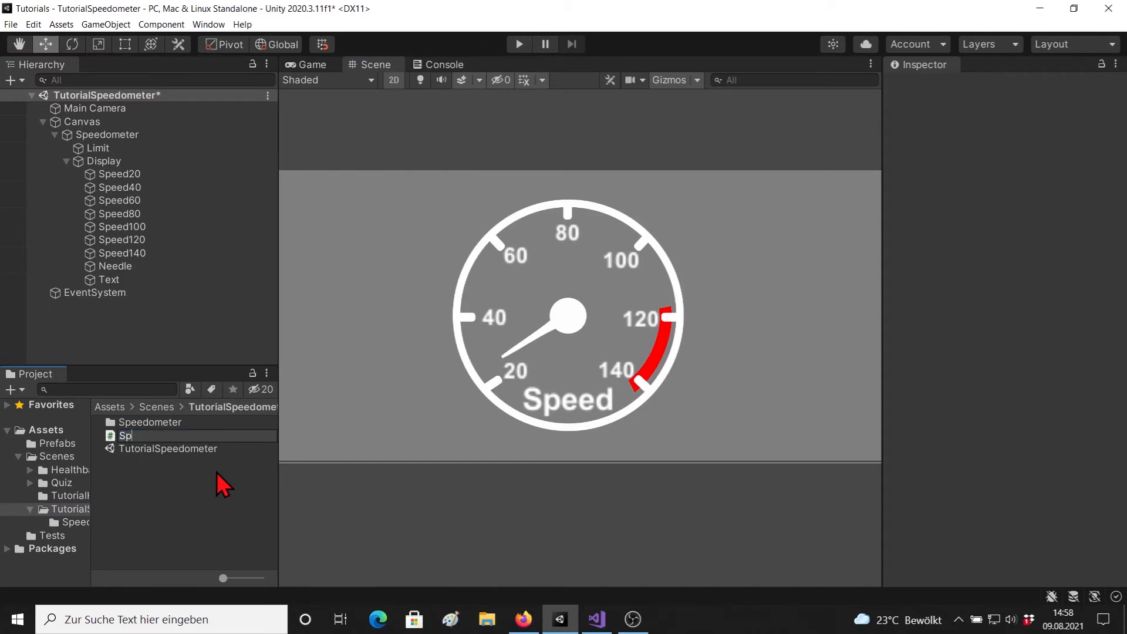
pyautogui.write('meter')
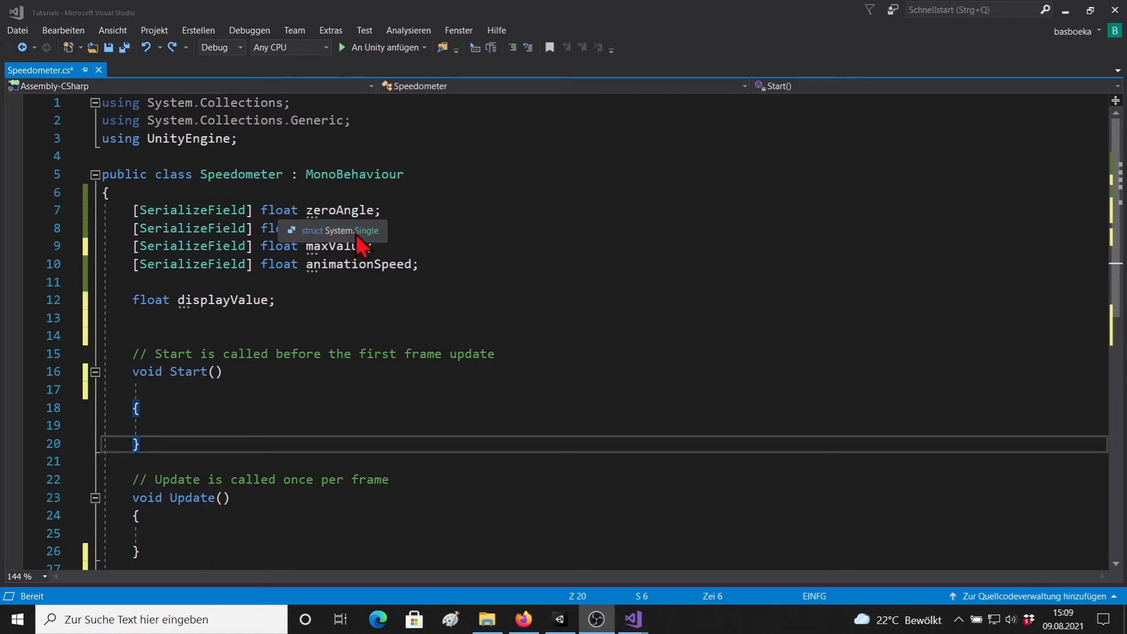
pyautogui.moveTo(126, 215); pyautogui.dragTo(261, 211)
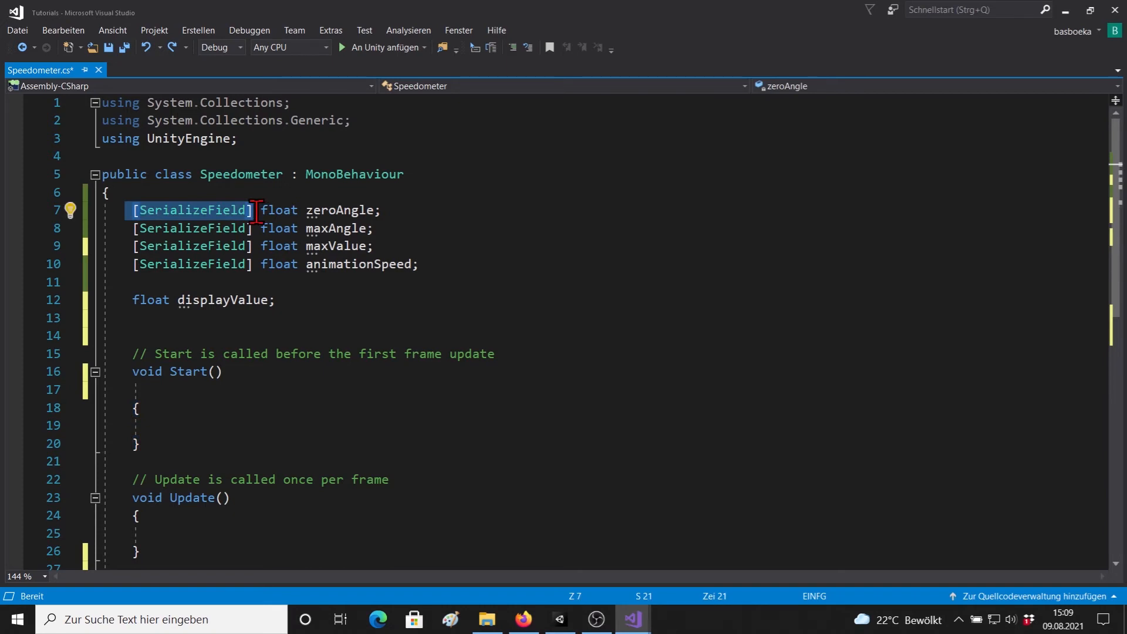
pyautogui.click(305, 306)
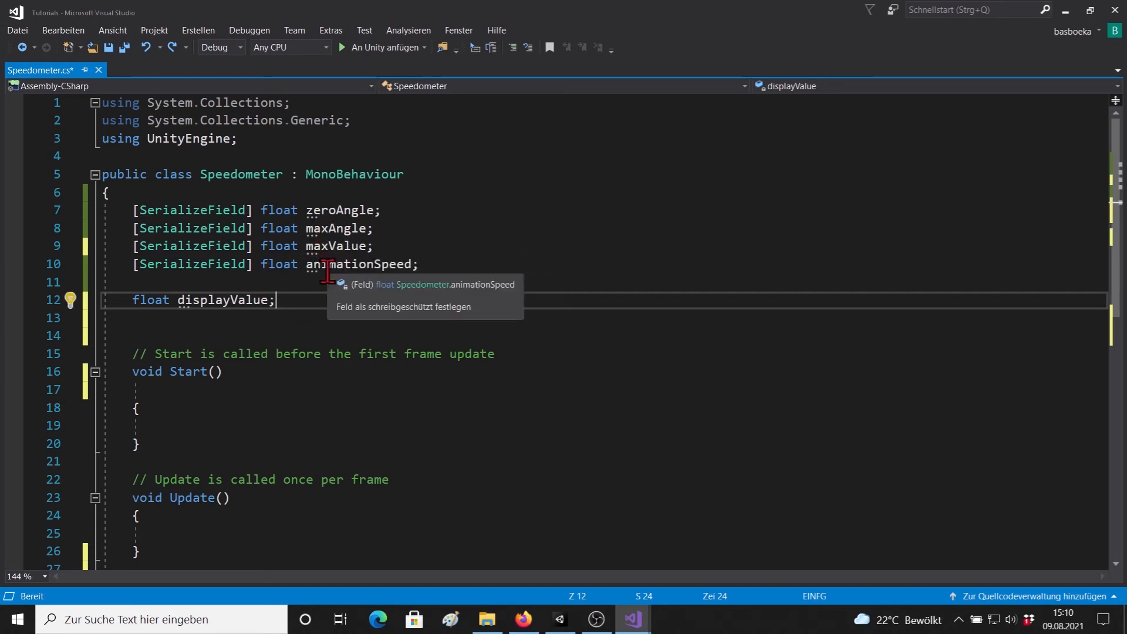
pyautogui.moveTo(305, 265); pyautogui.dragTo(424, 264)
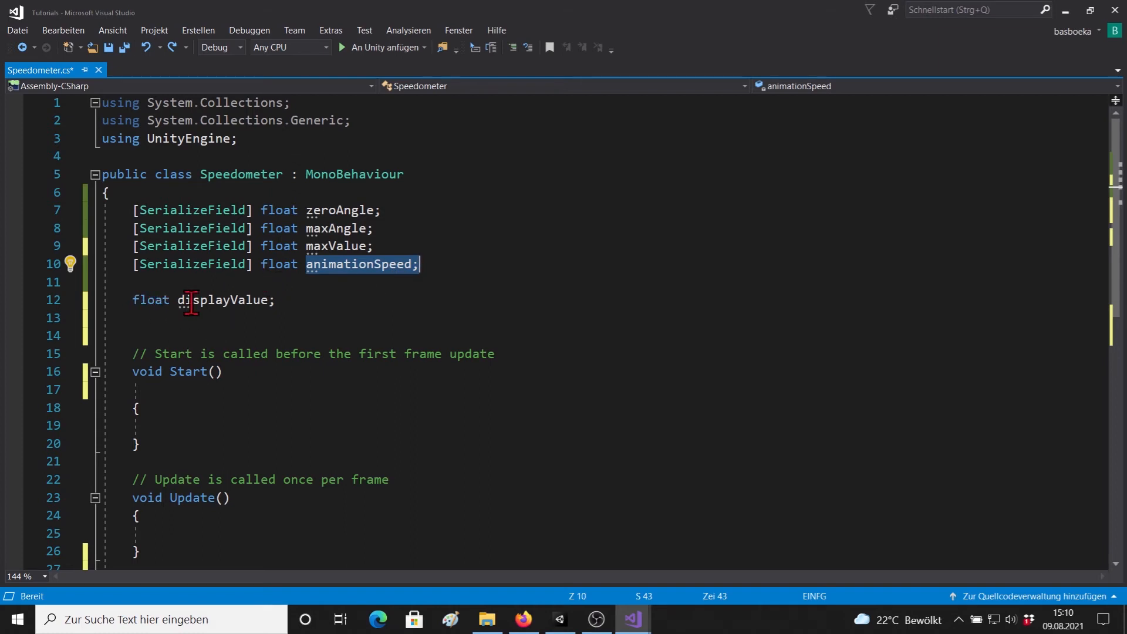
# Step: Add a public float DisplayValue property below displayValue whose setter stores value only when it is >= 0 and <= maxValue
pyautogui.click(278, 301)
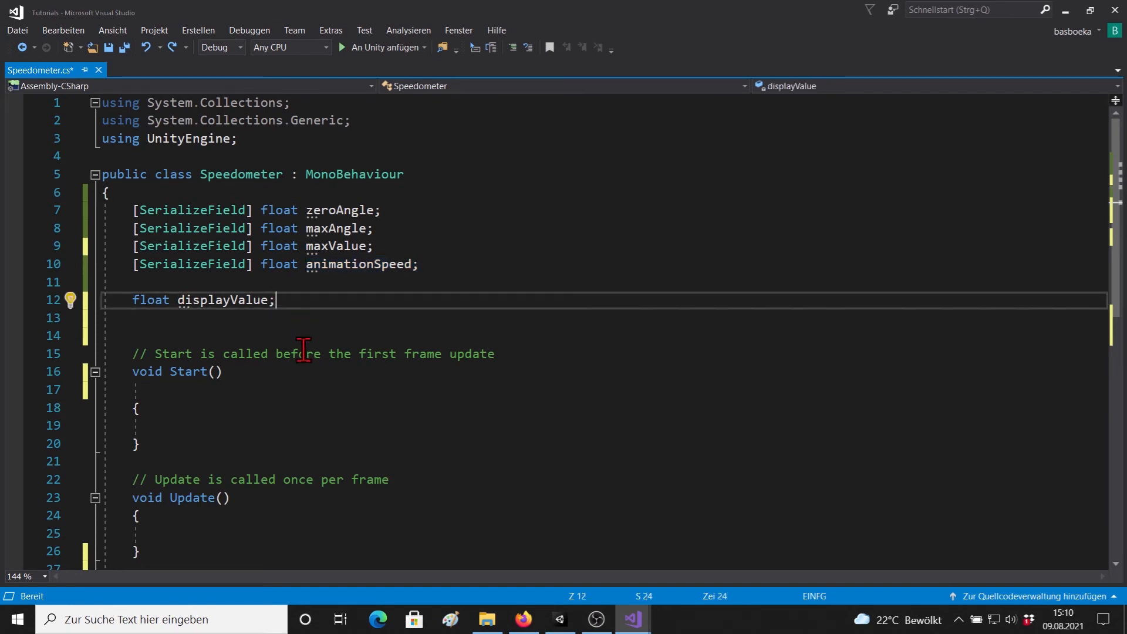
pyautogui.press('Return')
pyautogui.press('Return')
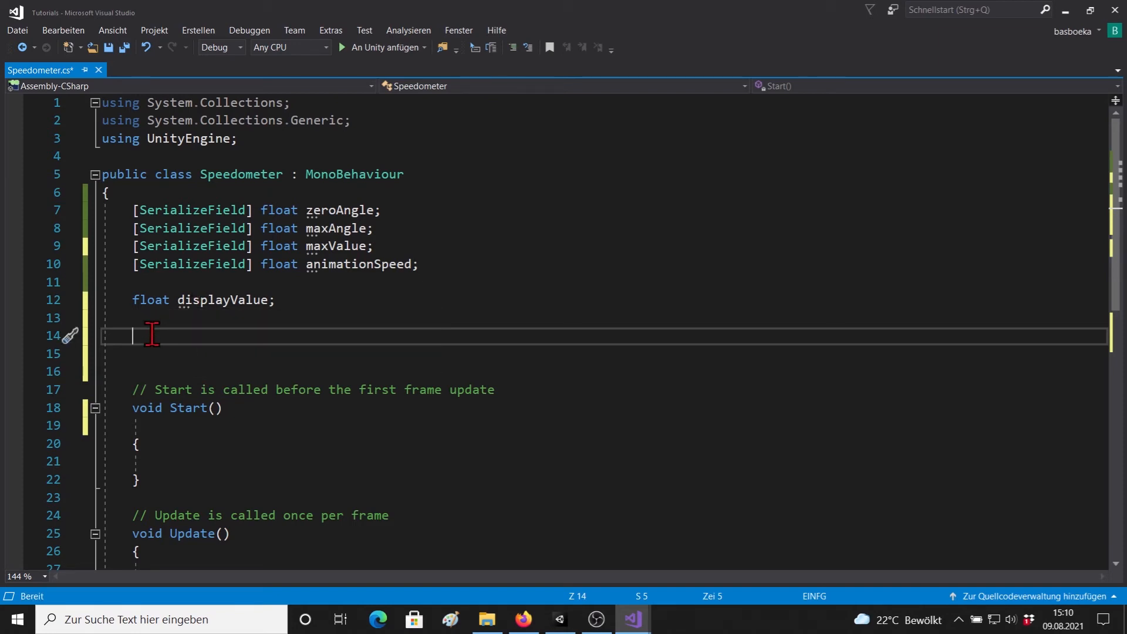
pyautogui.write('public float DisplayValue {     set     {         if(value >= 0 && value <= maxValue)         {             displayValue = value;         }     } }')
pyautogui.moveTo(261, 412); pyautogui.dragTo(292, 412)
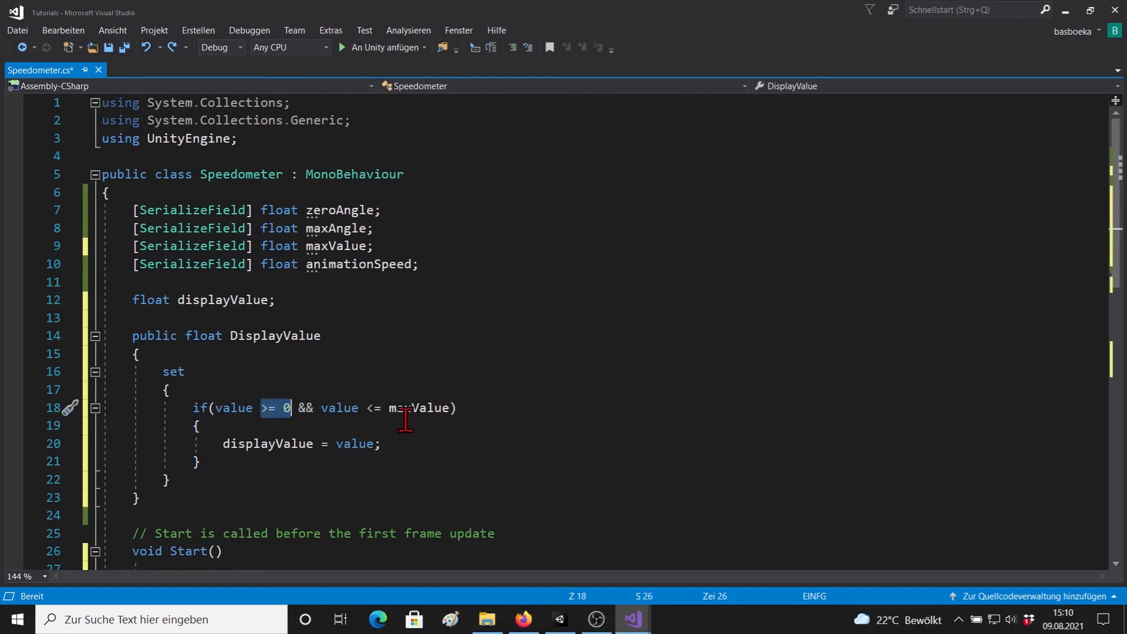
pyautogui.click(404, 443)
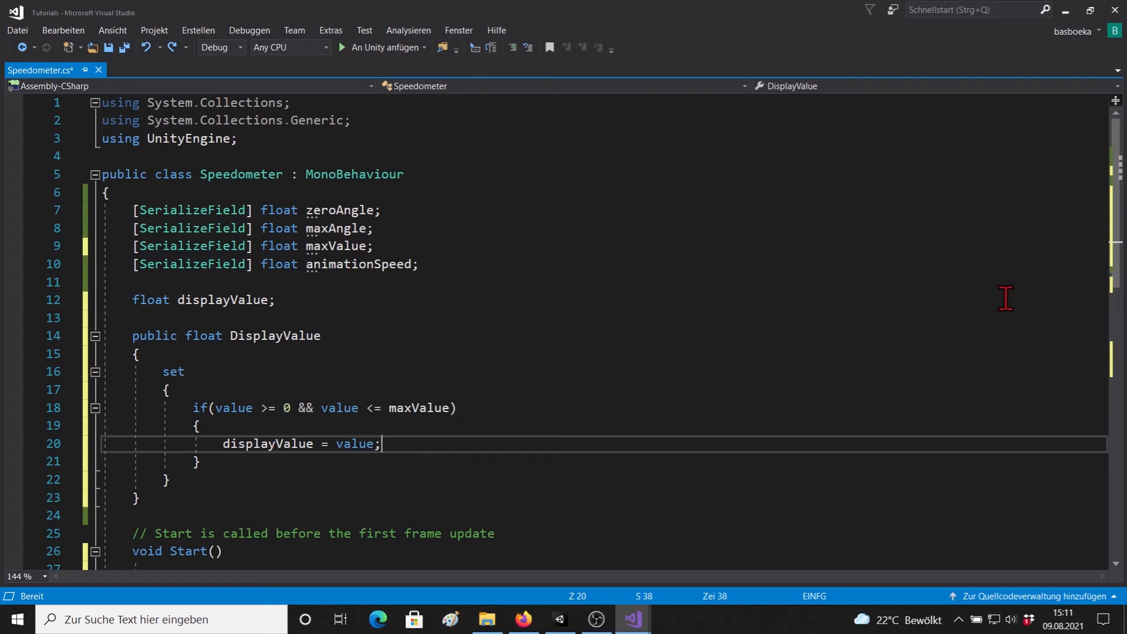
# Step: Add a float GetRotation() method below Update that returns zeroAngle plus displayValue / maxValue times the total angle, maxAngle - zeroAngle
pyautogui.scroll(-1, 1121, 300)
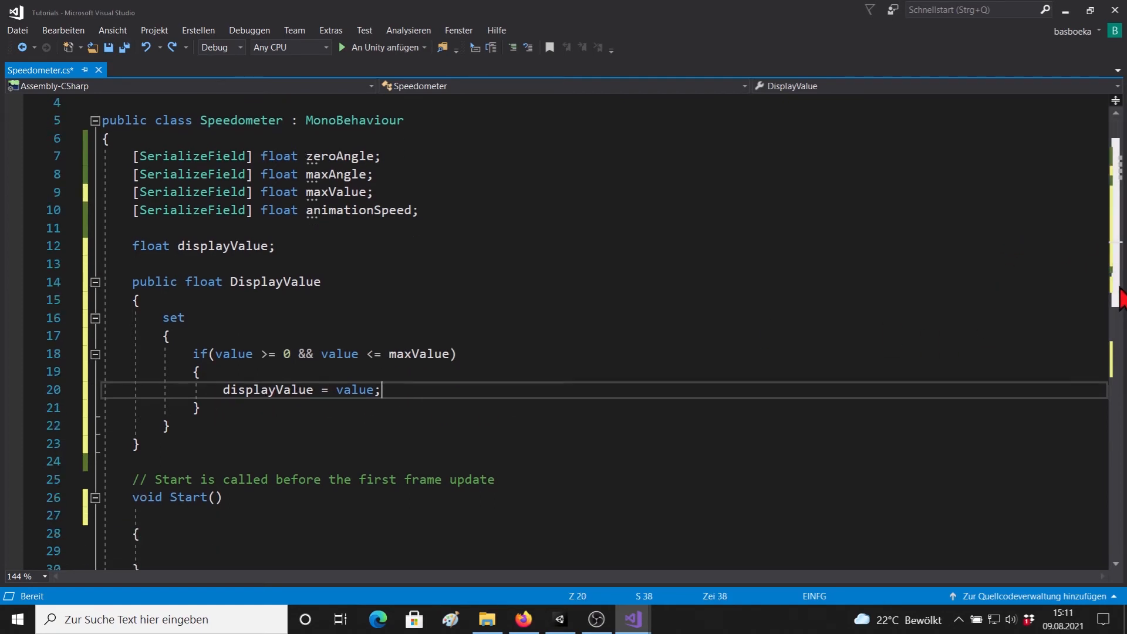
pyautogui.scroll(-3, 1121, 299)
pyautogui.scroll(2, 1121, 299)
pyautogui.scroll(-1, 1121, 299)
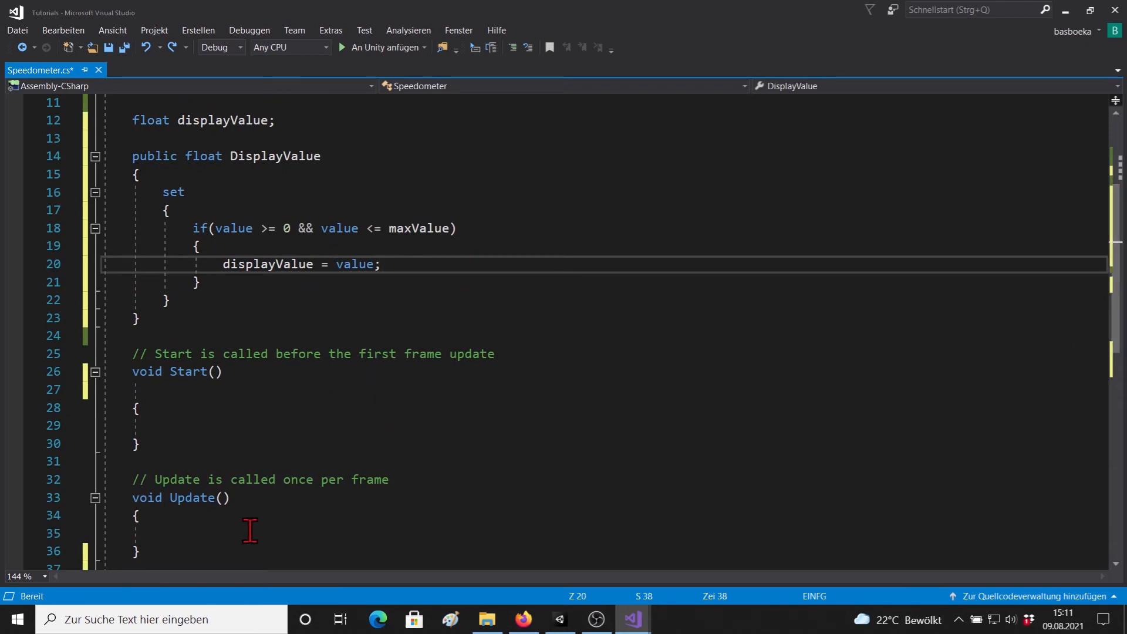
pyautogui.scroll(-5, 149, 349)
pyautogui.click(157, 330)
pyautogui.click(158, 316)
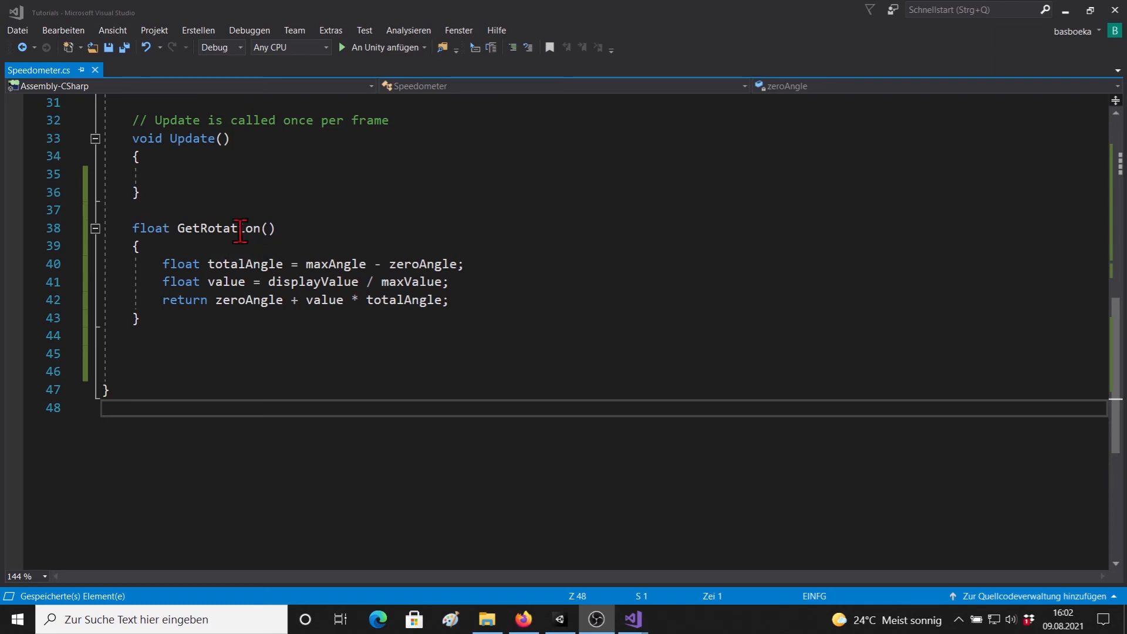
# Step: In Update, set targetRotation to Quaternion.Euler(0, 0, GetRotation()) and Slerp transform.rotation towards it by animationSpeed * Time.deltaTime
pyautogui.click(217, 176)
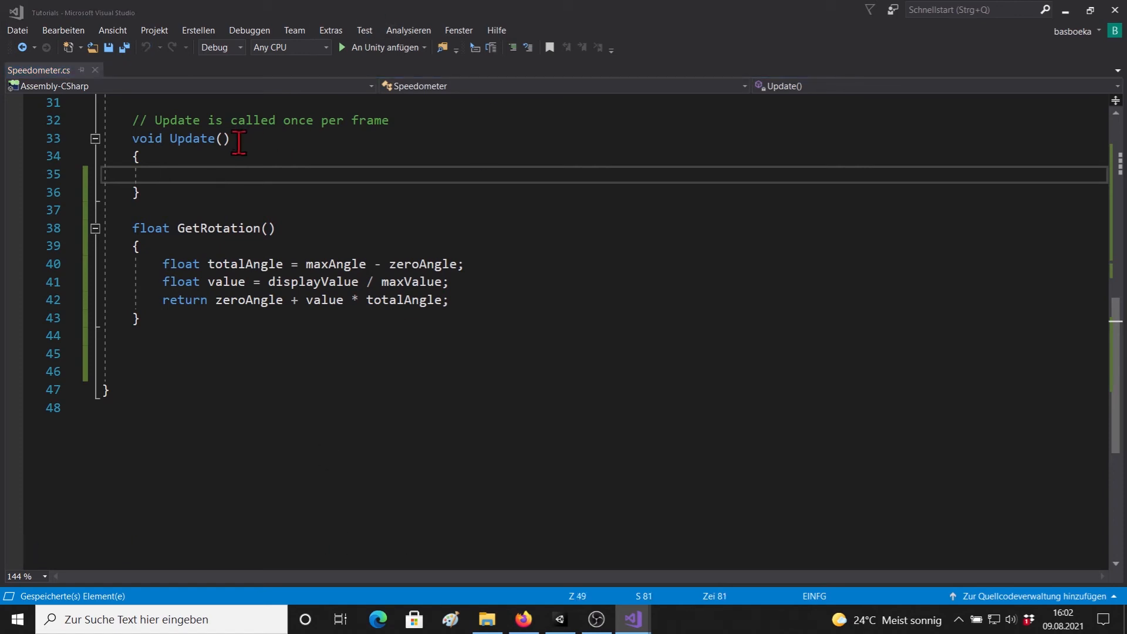
pyautogui.moveTo(185, 194); pyautogui.dragTo(185, 184)
pyautogui.click(186, 179)
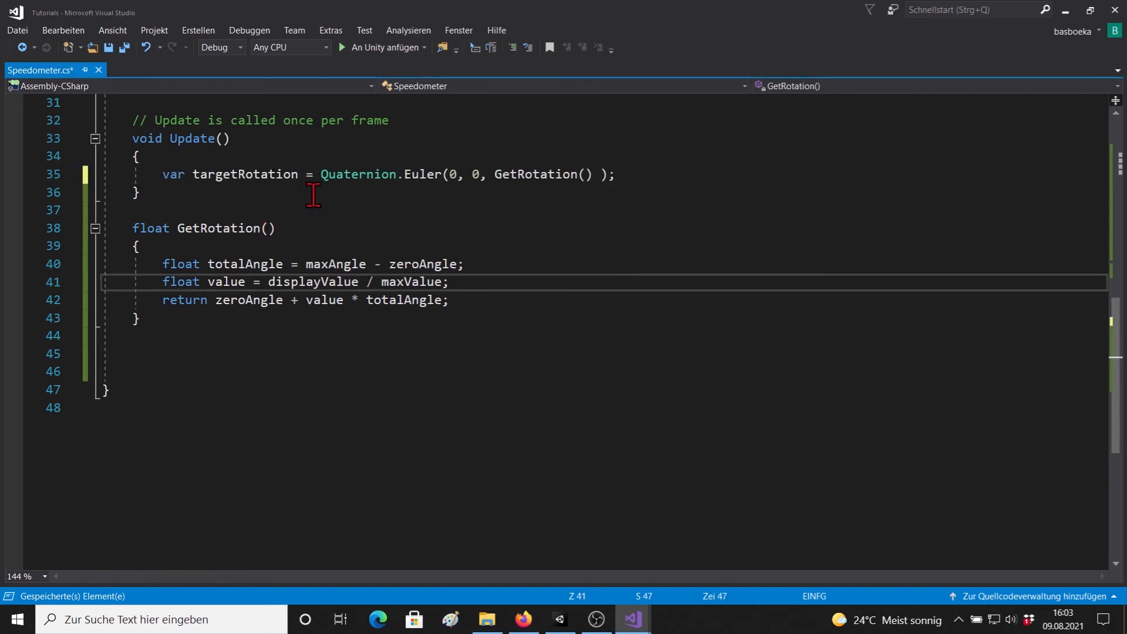
pyautogui.click(634, 175)
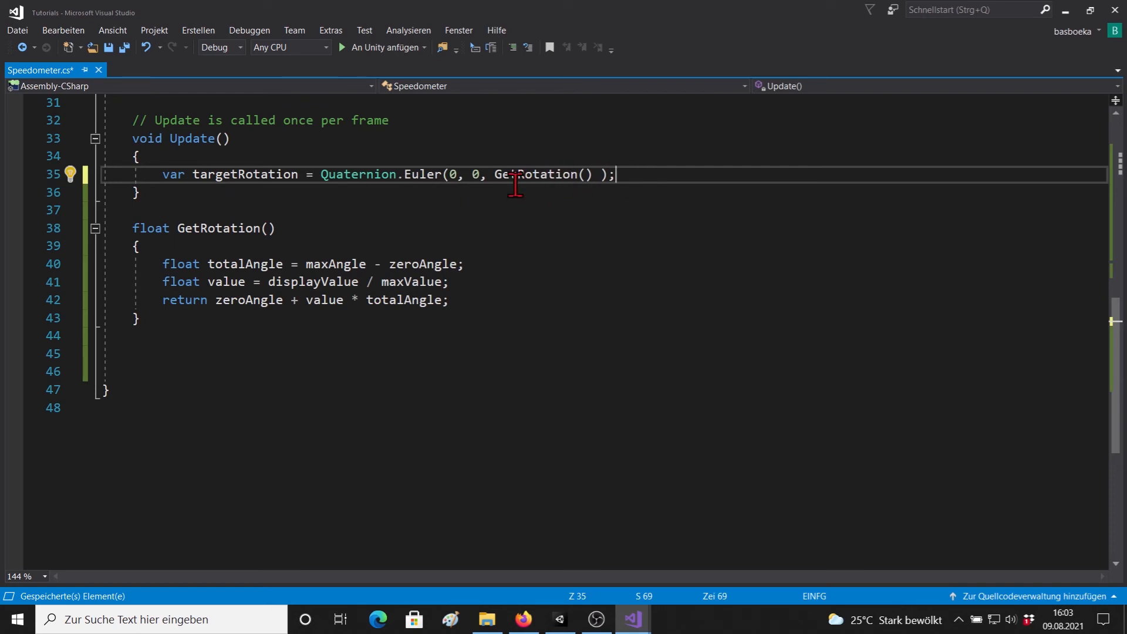
pyautogui.press('Return')
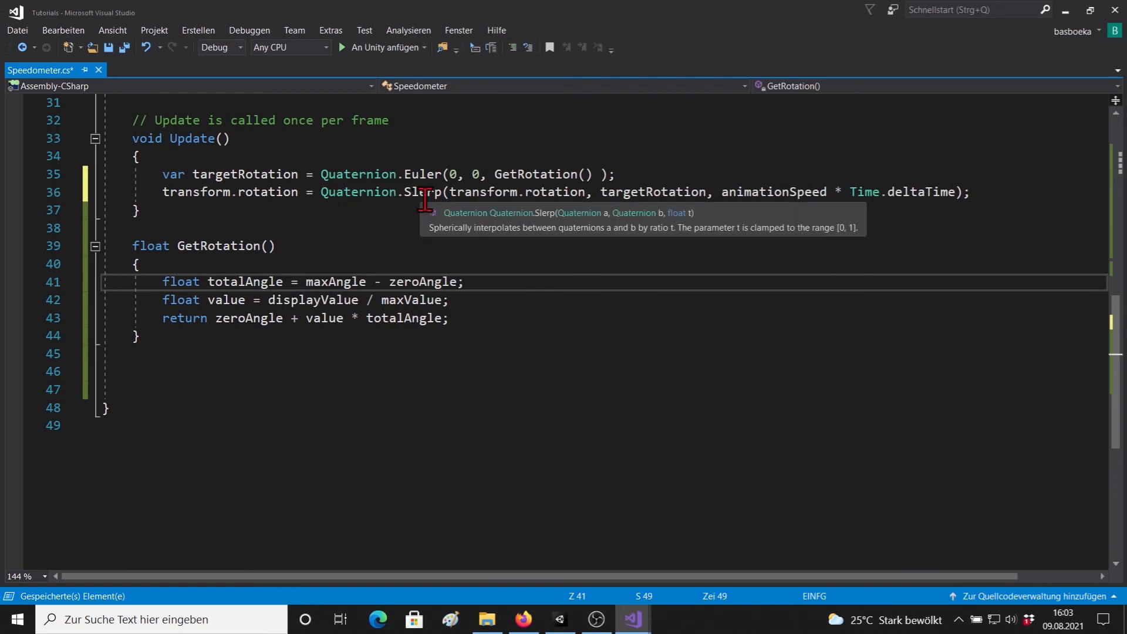
pyautogui.click(506, 193)
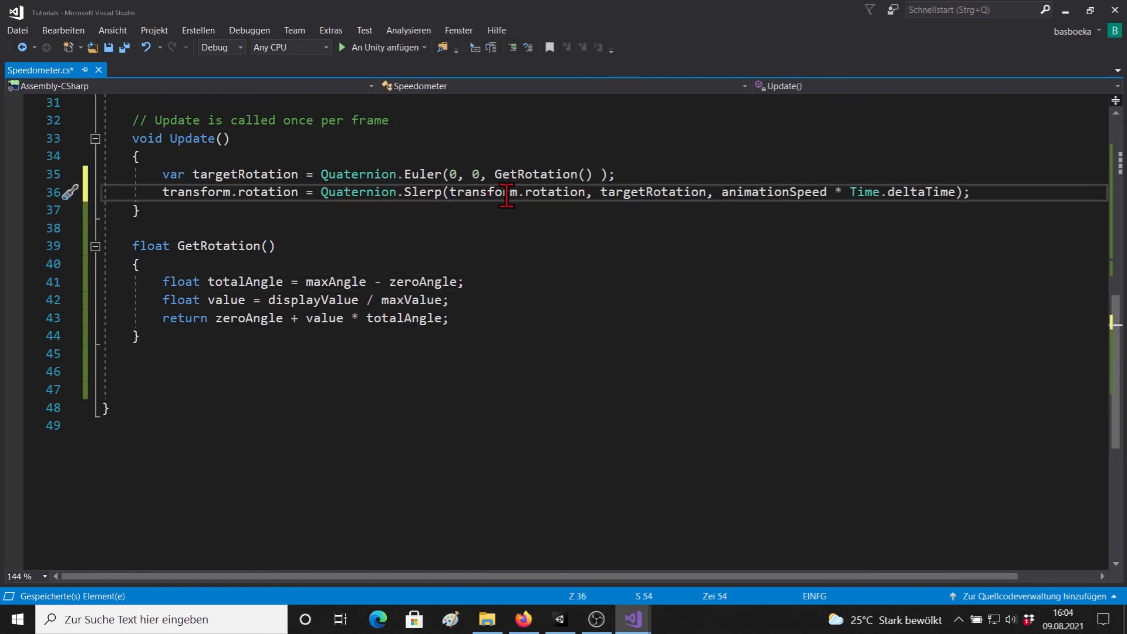
pyautogui.doubleClick(652, 192)
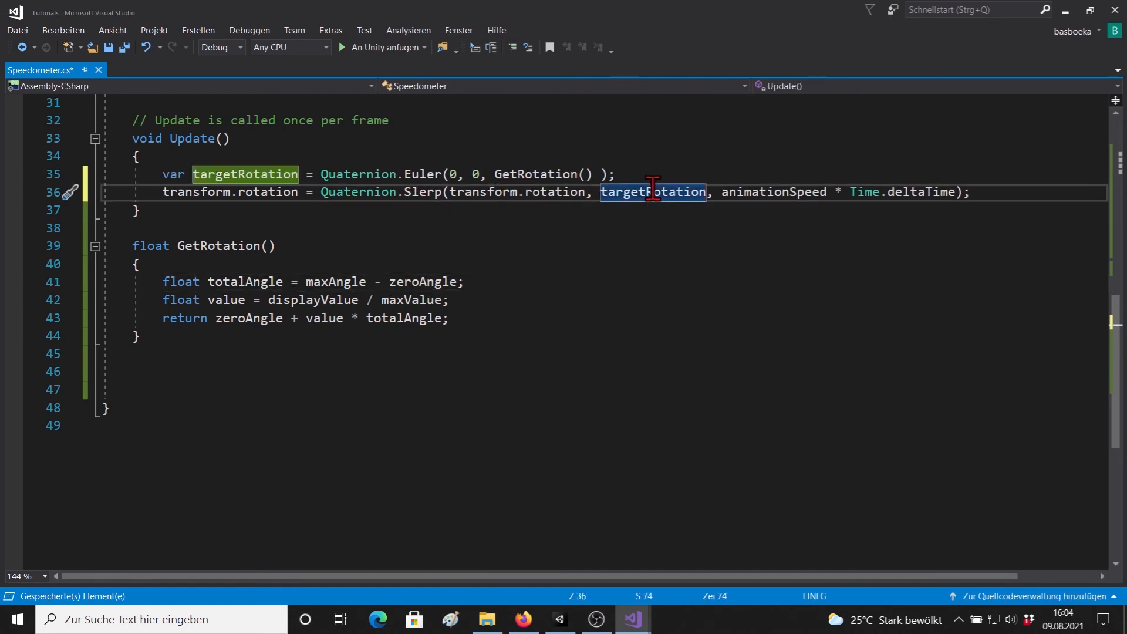
pyautogui.moveTo(729, 192); pyautogui.dragTo(939, 215)
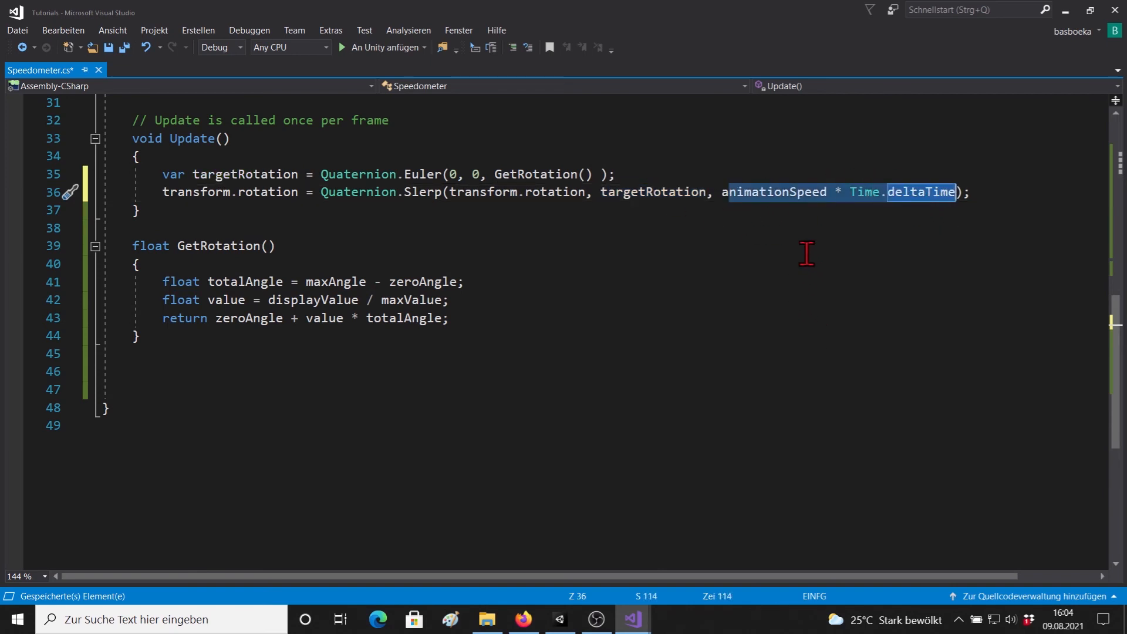
pyautogui.click(764, 261)
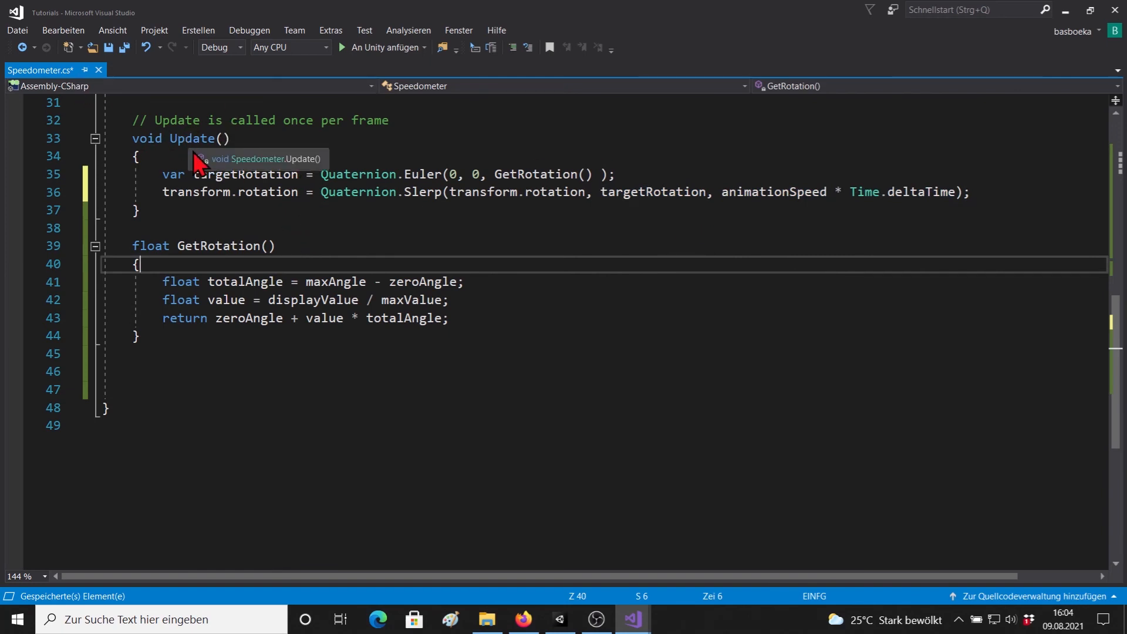
pyautogui.click(199, 225)
pyautogui.moveTo(162, 191); pyautogui.dragTo(307, 194)
# Step: Save the Speedometer script and attach it to the Needle object in Unity
pyautogui.hotkey('ctrl', 's')
pyautogui.click(314, 414)
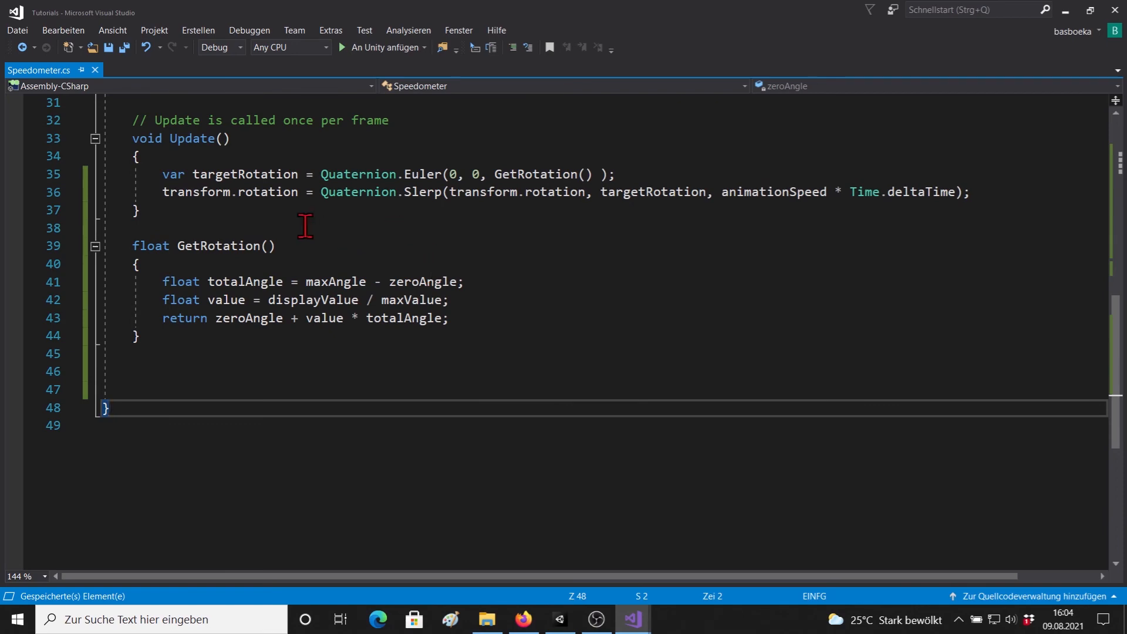
pyautogui.click(557, 615)
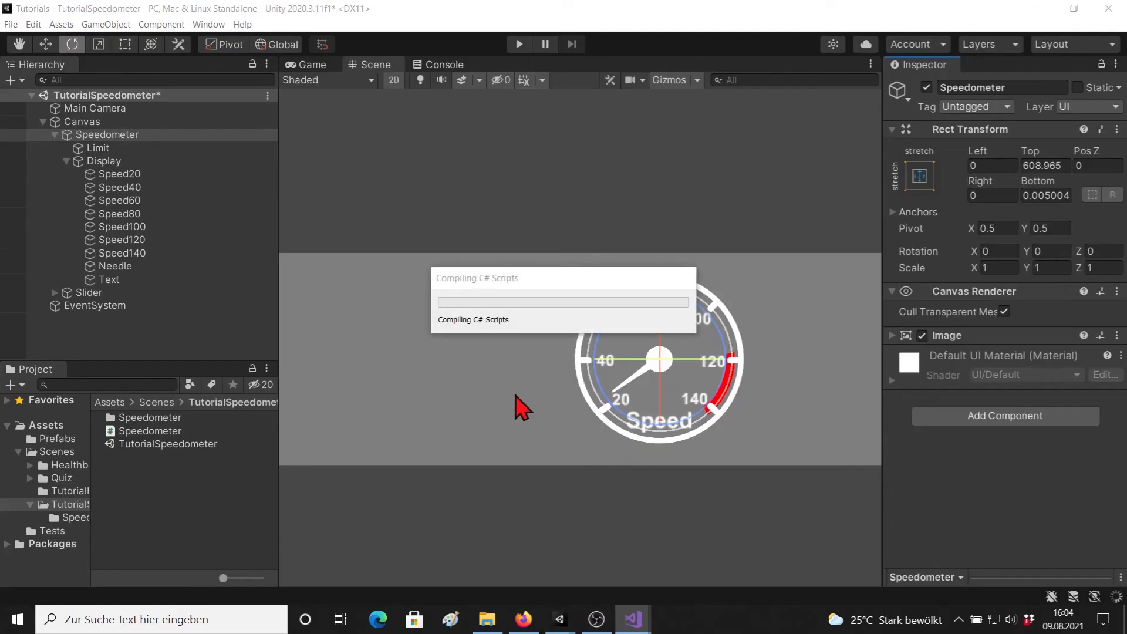
pyautogui.click(122, 268)
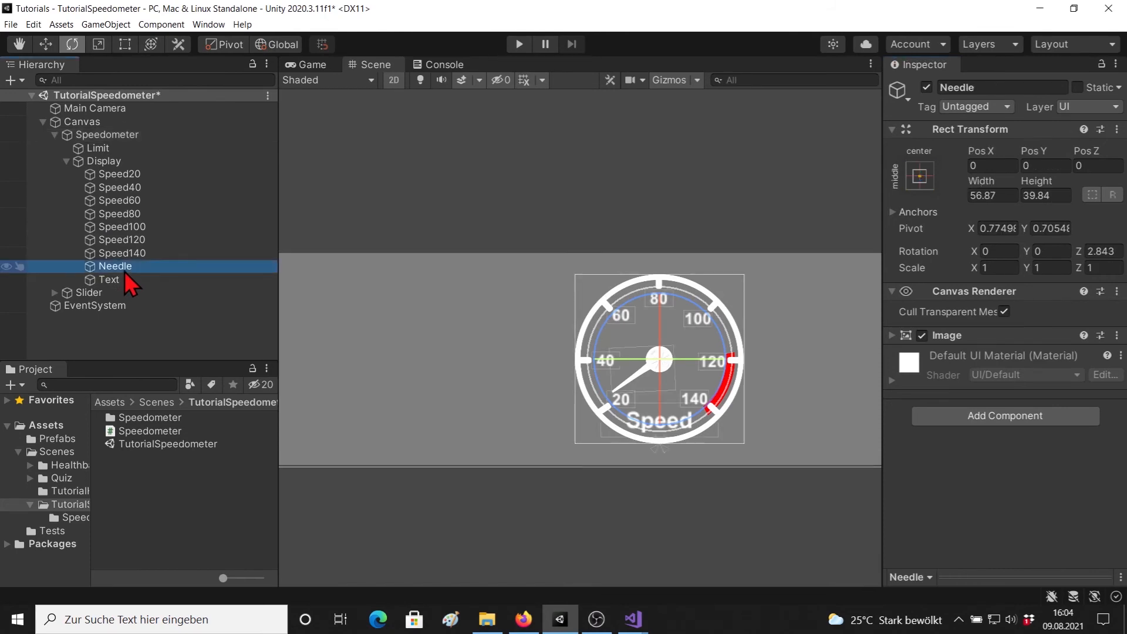
pyautogui.click(179, 435)
pyautogui.moveTo(194, 449); pyautogui.dragTo(1065, 486)
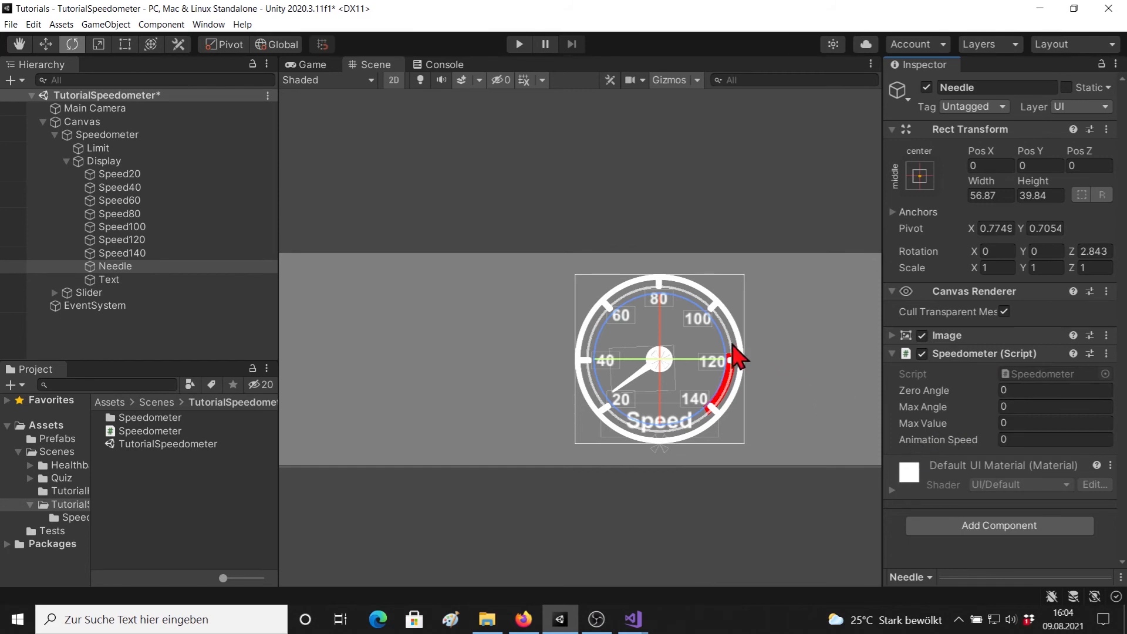
# Step: Set the needle script's zero angle to 20, max angle to -266, max value to 150 and animation speed to 5, and the needle's Z rotation to 20
pyautogui.moveTo(731, 345); pyautogui.dragTo(721, 305)
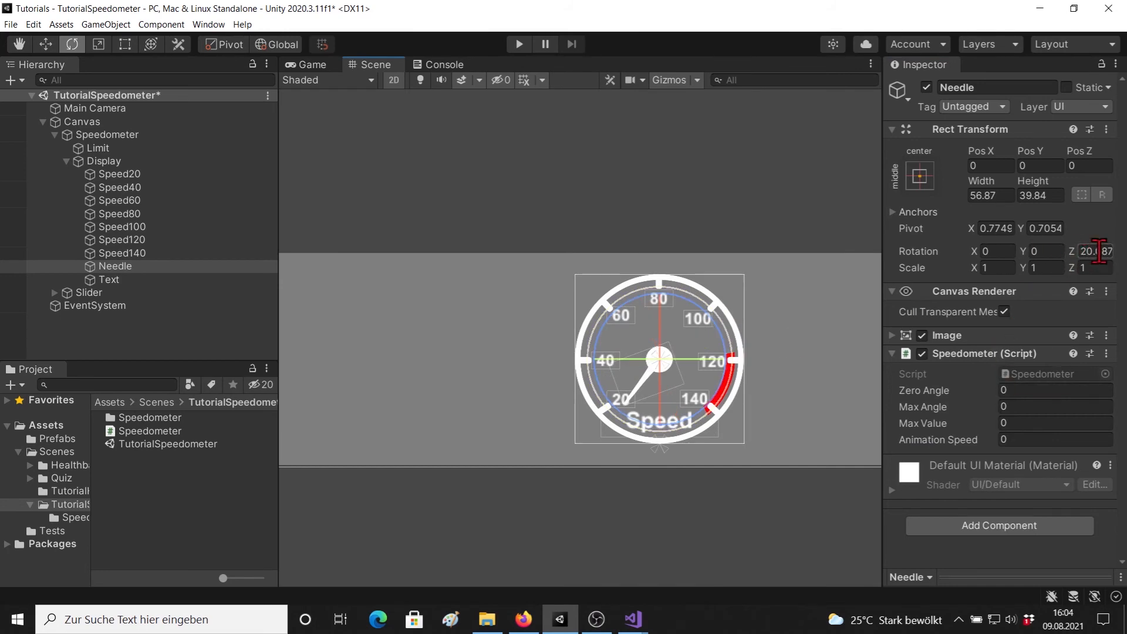
pyautogui.write('20')
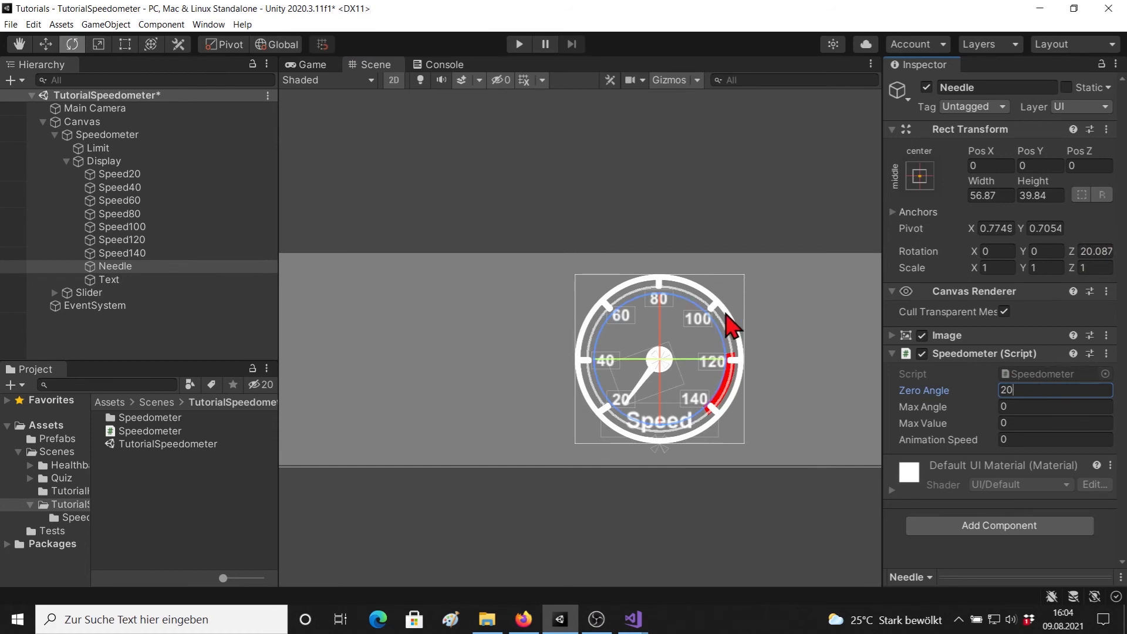
pyautogui.press('Return')
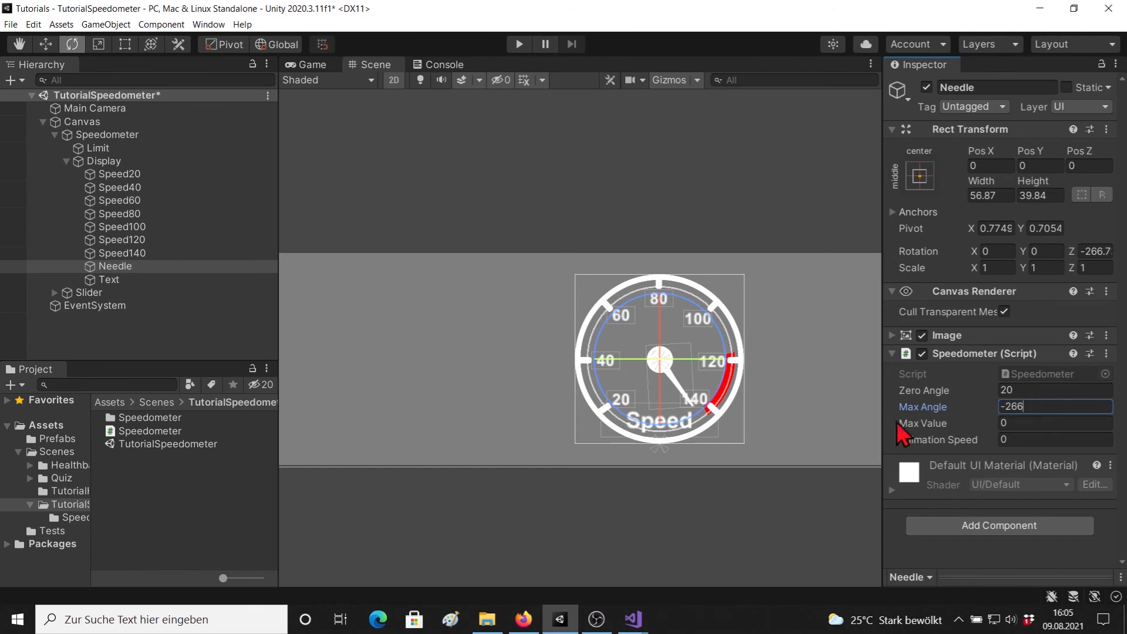
pyautogui.press('Tab')
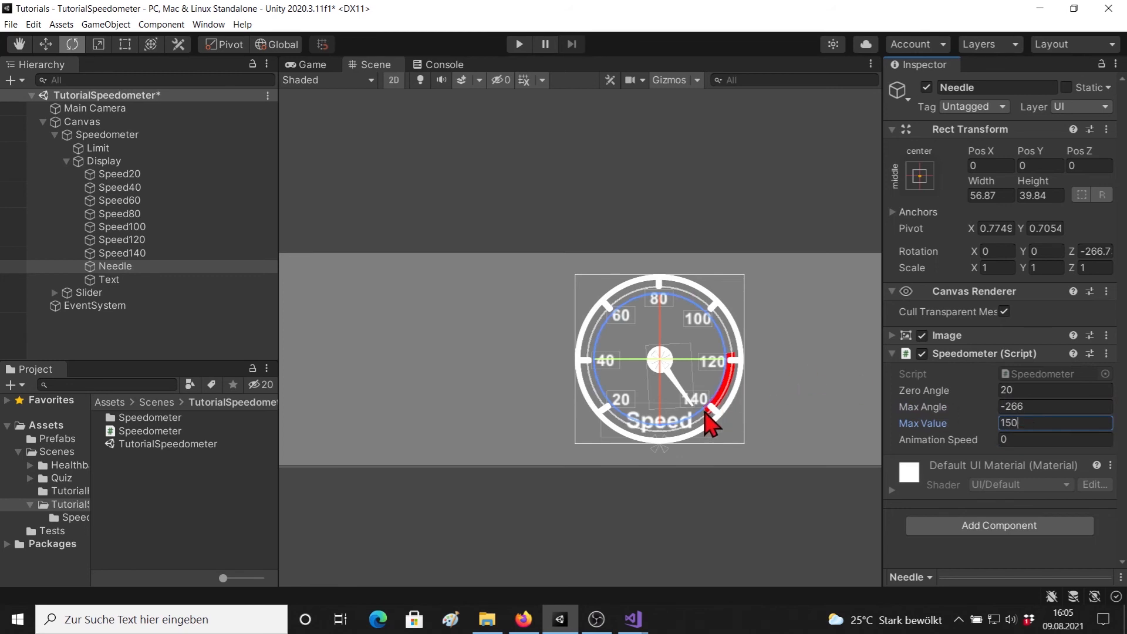
pyautogui.click(1036, 440)
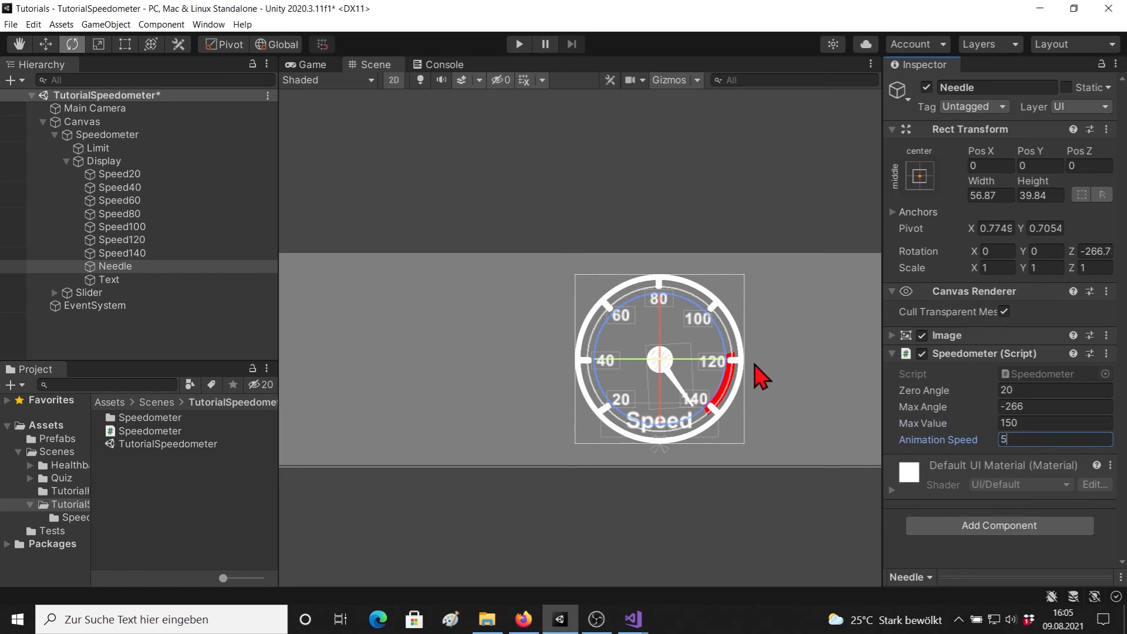
pyautogui.click(1106, 252)
pyautogui.write('20')
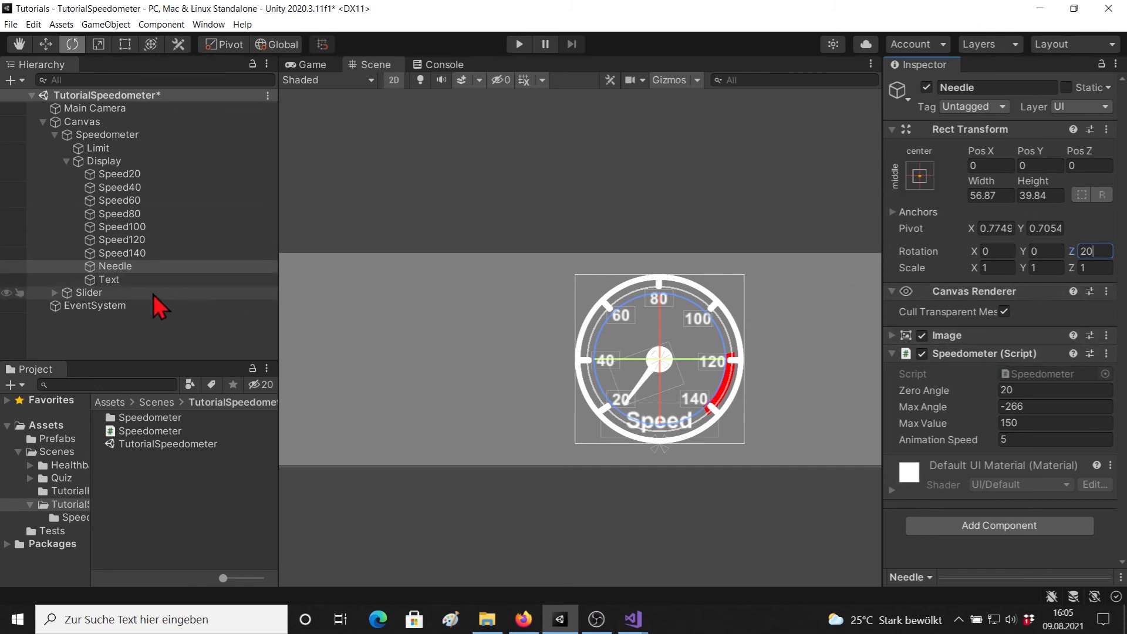
# Step: Assign Needle as the target of the Slider's On Value Changed event and link it to Speedometer's DisplayValue
pyautogui.click(127, 294)
pyautogui.scroll(-4, 1074, 335)
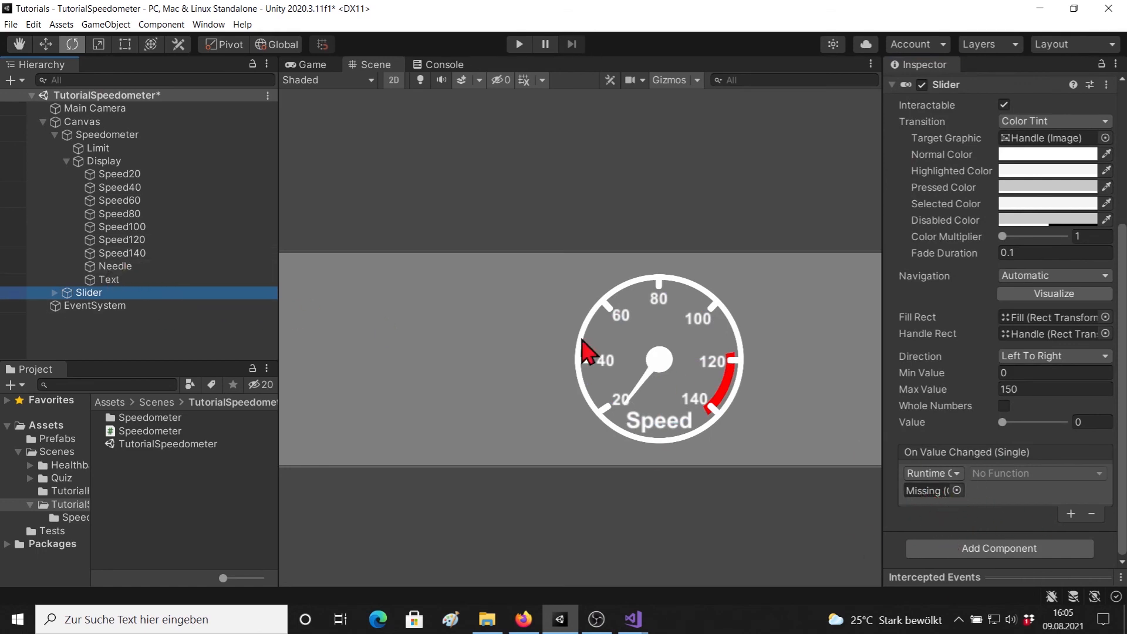
pyautogui.moveTo(115, 267); pyautogui.dragTo(933, 491)
pyautogui.click(1036, 473)
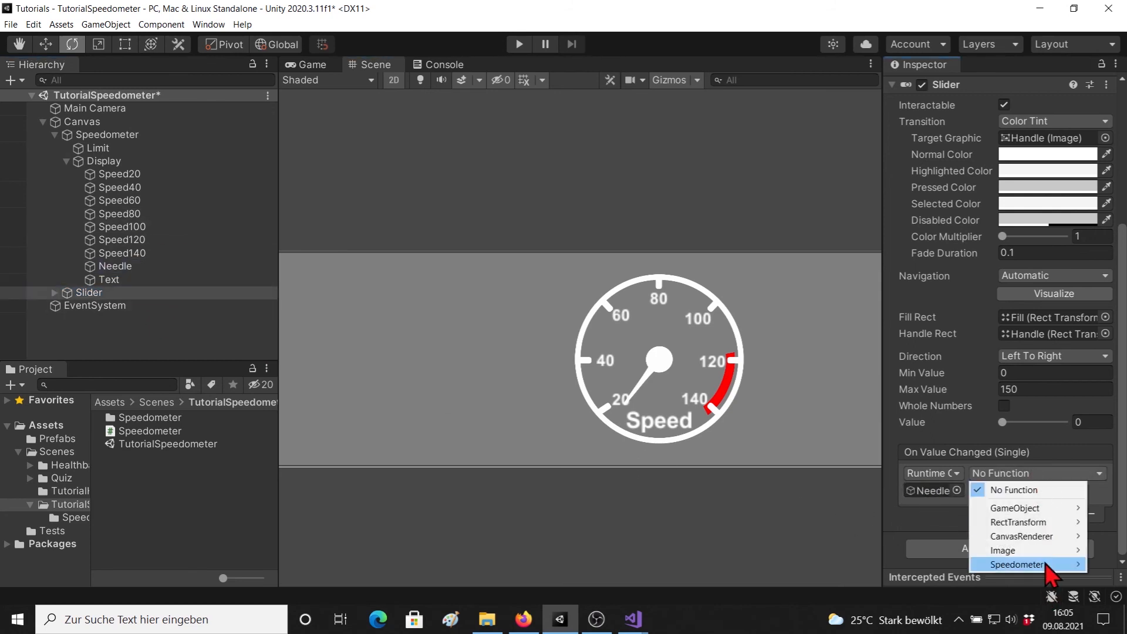
pyautogui.moveTo(1050, 564)
pyautogui.click(880, 364)
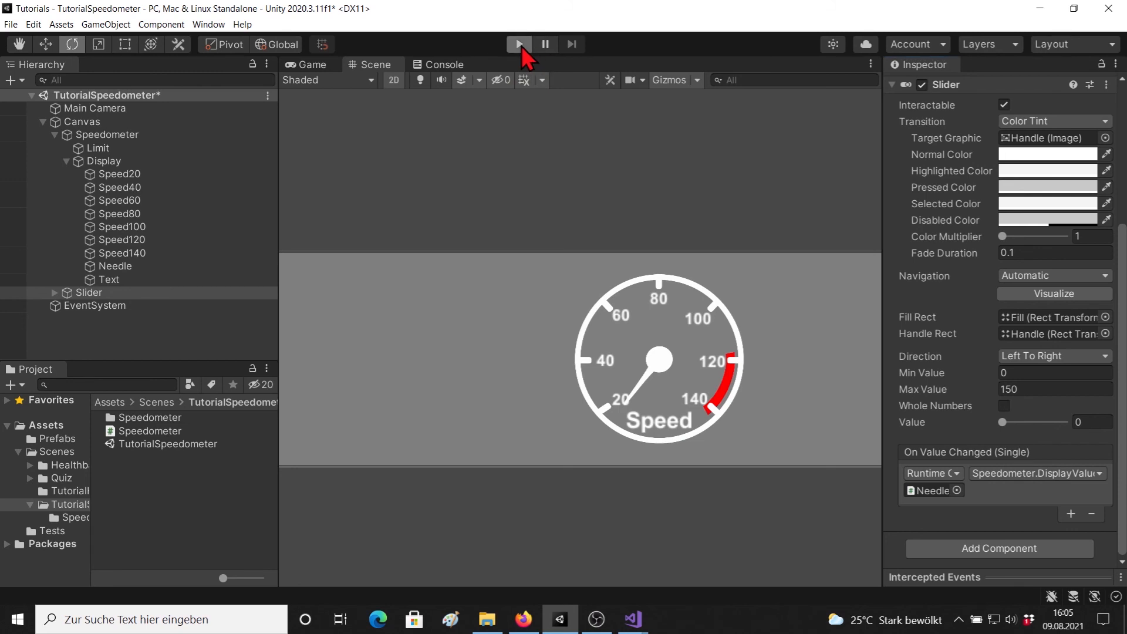
# Step: Run the scene and move the on-screen slider to test the needle's rotation
pyautogui.click(518, 45)
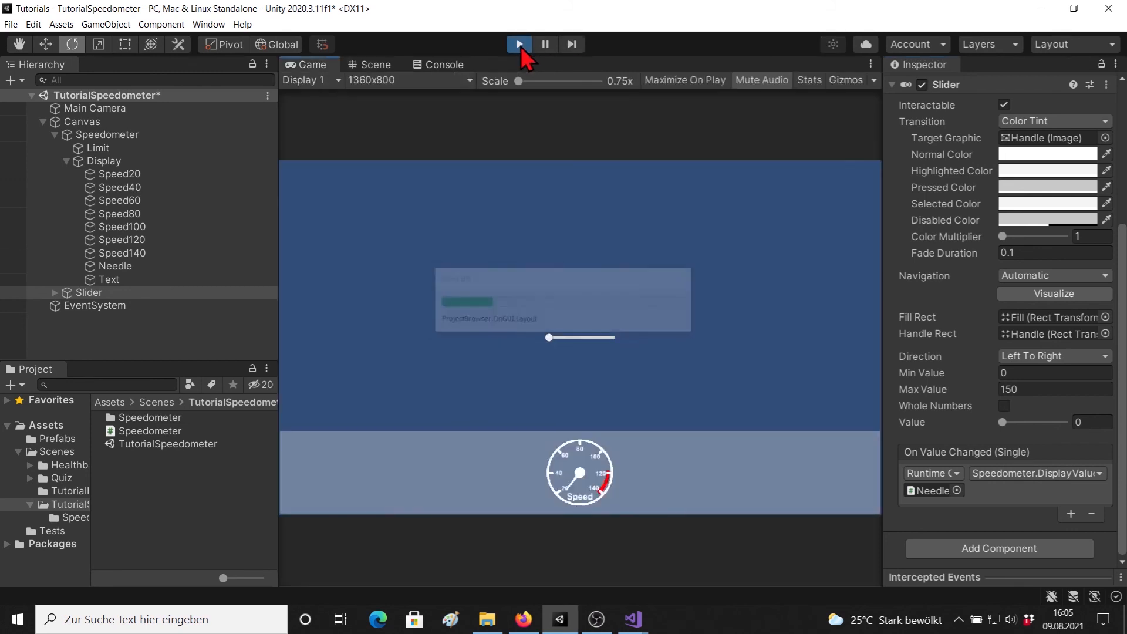
pyautogui.moveTo(550, 340); pyautogui.dragTo(562, 377)
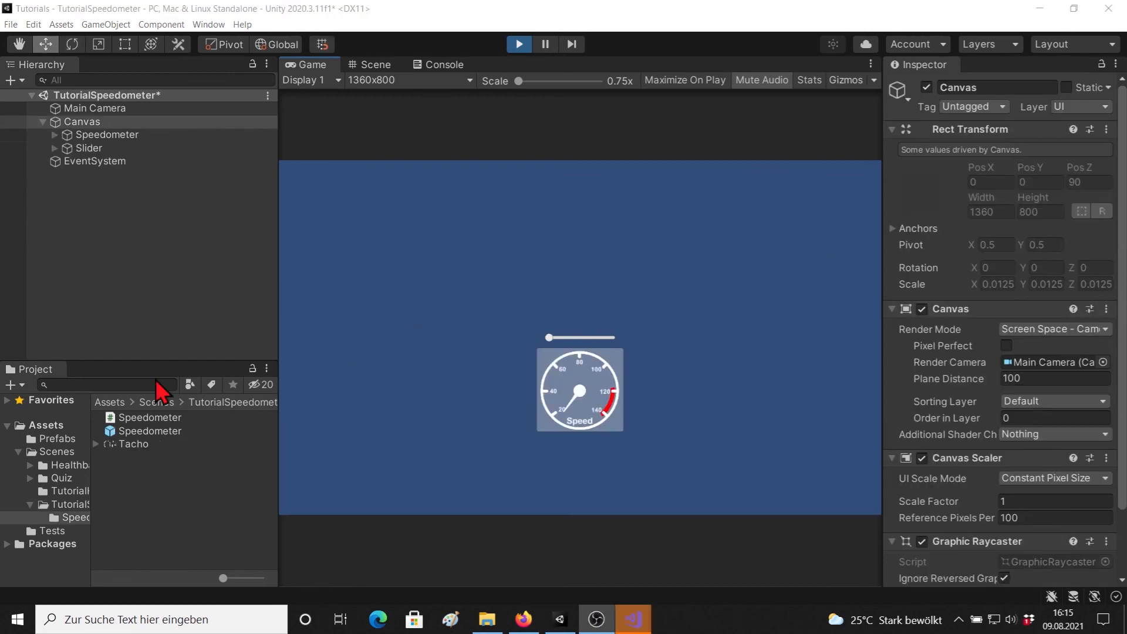
# Step: Inspect the Speedometer prefab asset and the Speedometer object under Canvas
pyautogui.click(159, 432)
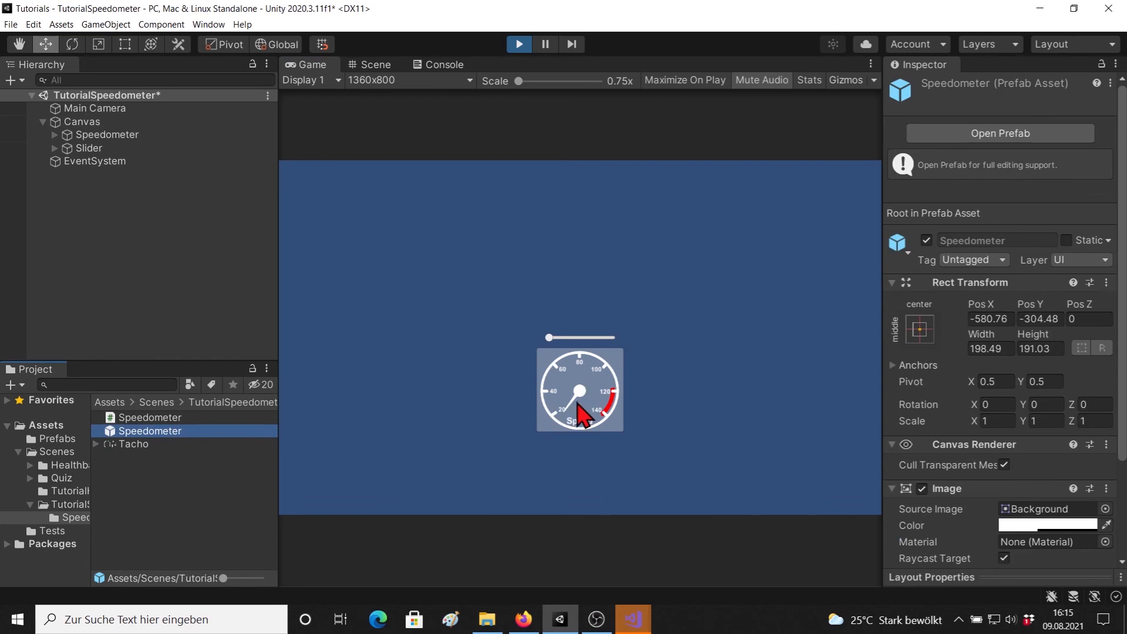
pyautogui.click(126, 137)
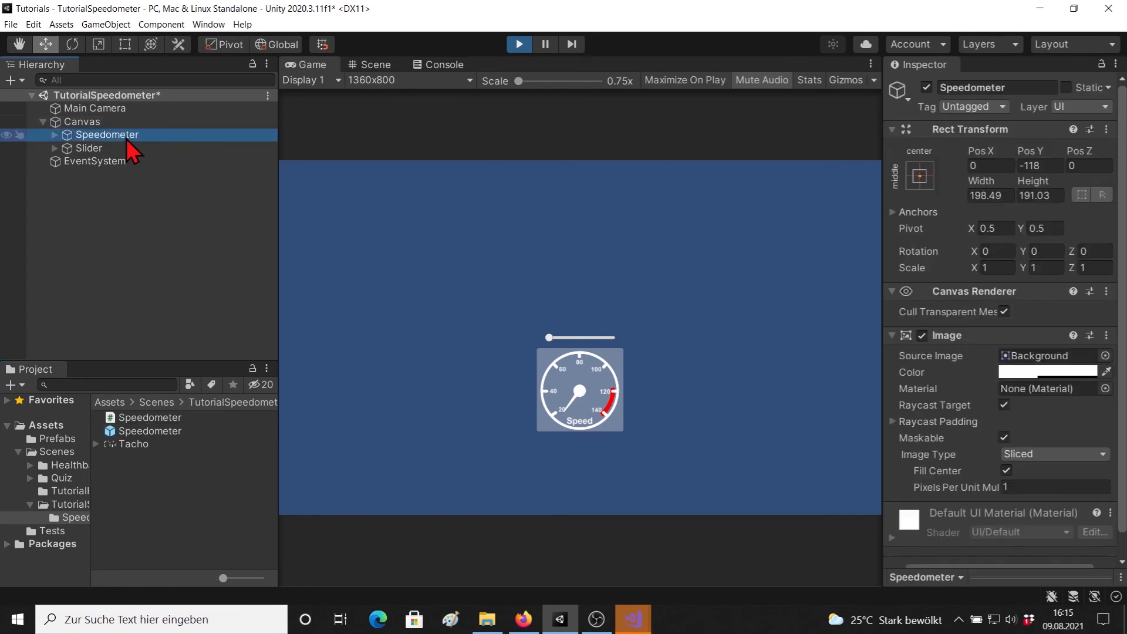